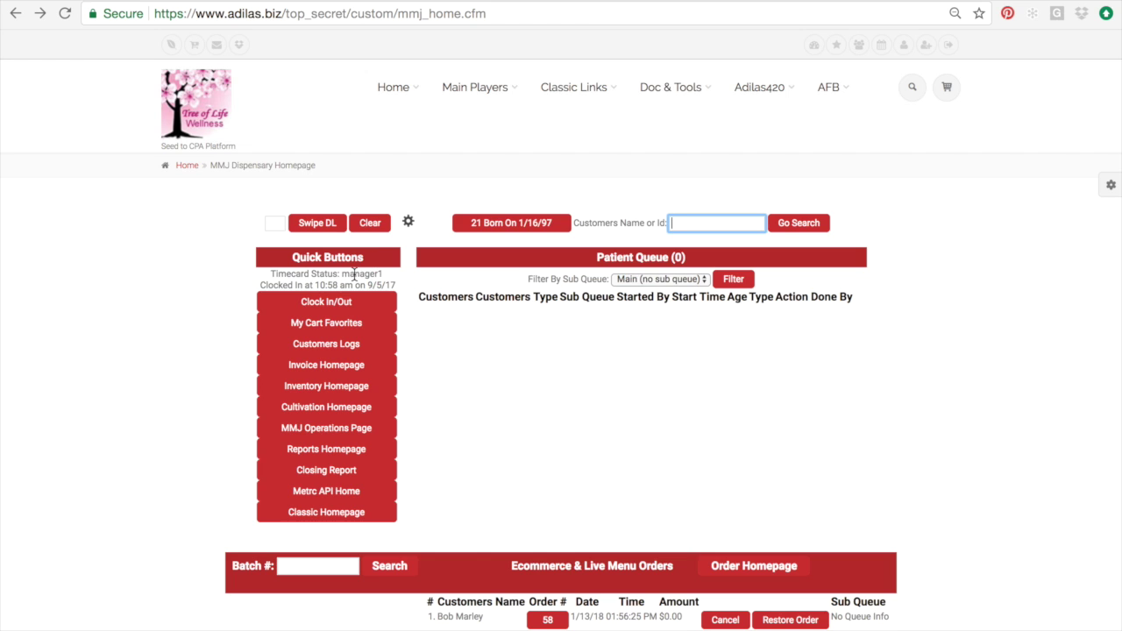
# Step: View the clock in/out page and return to the MMJ dispensary homepage
pyautogui.click(354, 303)
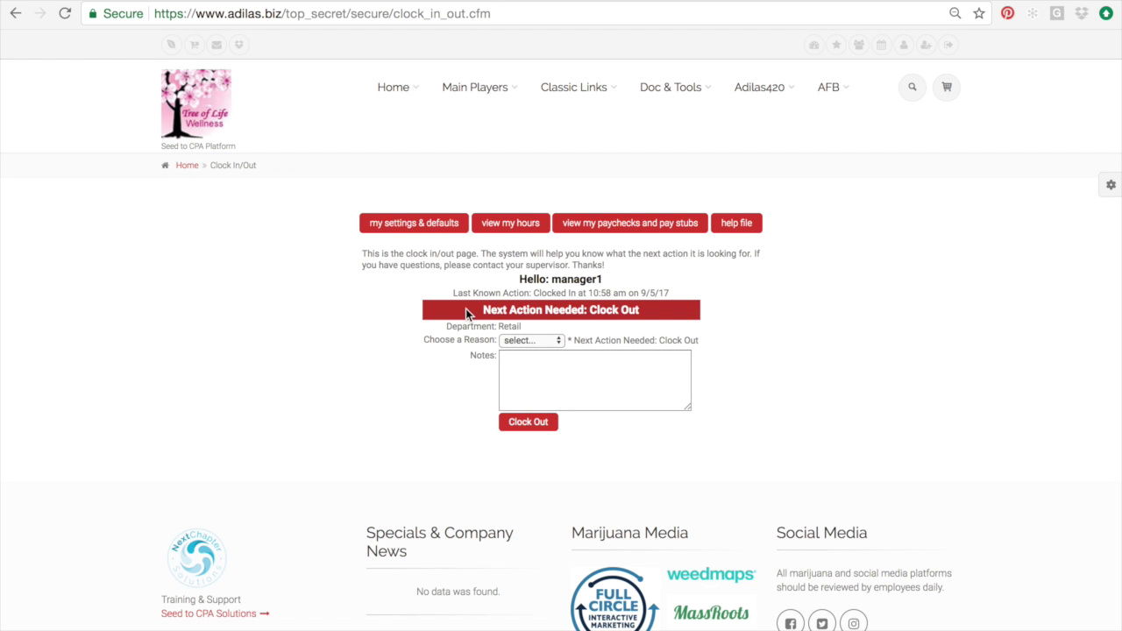
pyautogui.click(16, 19)
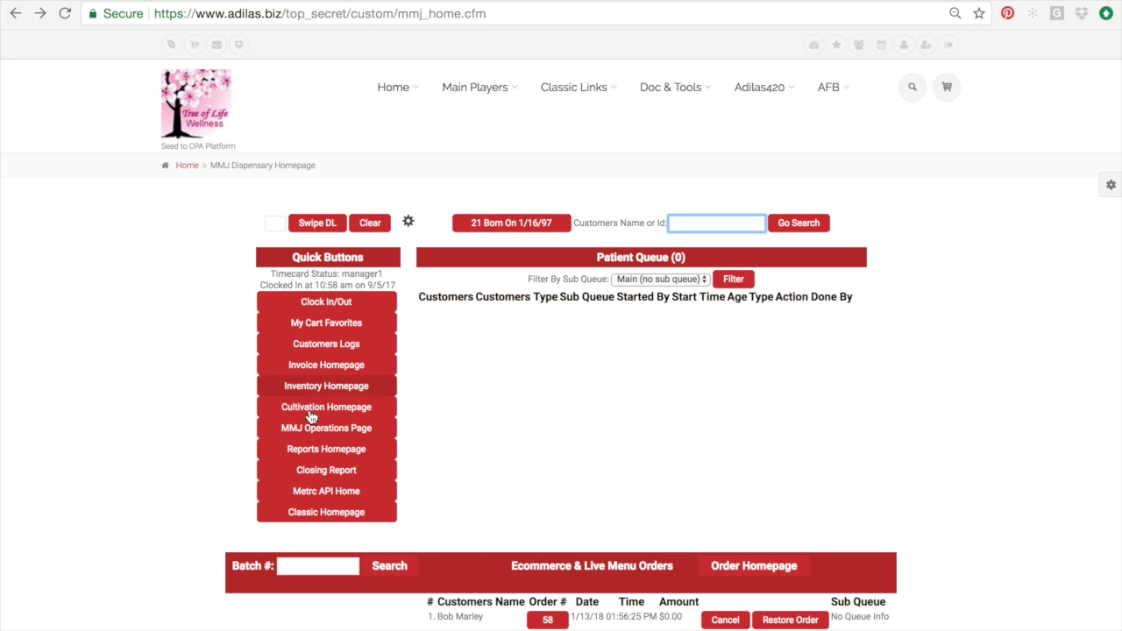
# Step: Open the department homepage for pay rates, commissions and tax info by way of the payee permission page under System Management
pyautogui.moveTo(587, 83)
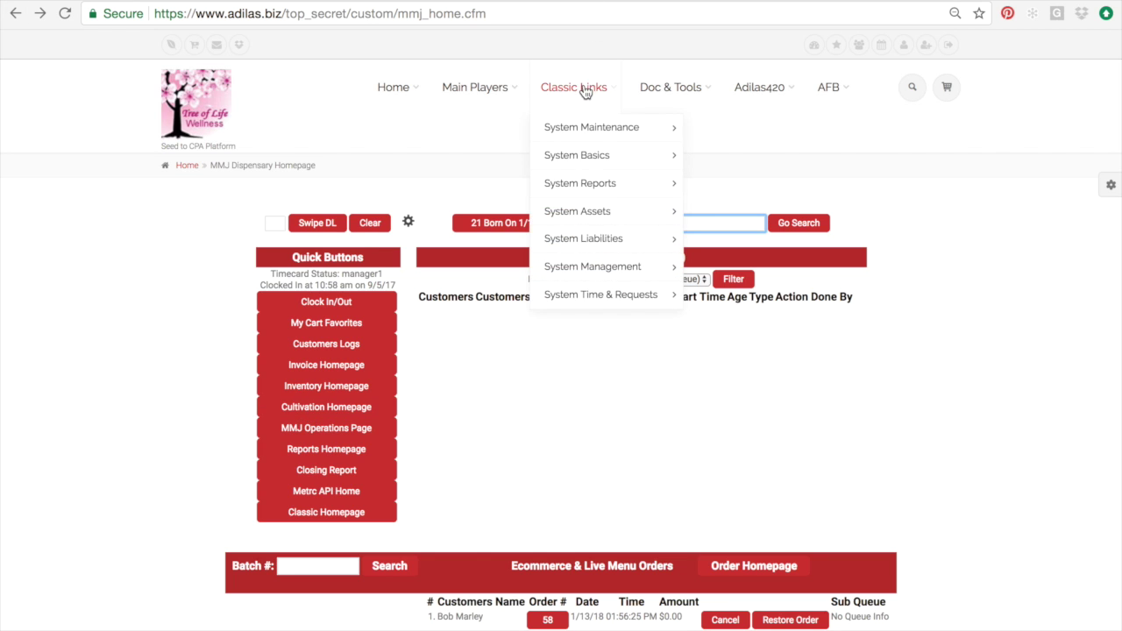
pyautogui.moveTo(591, 266)
pyautogui.click(738, 266)
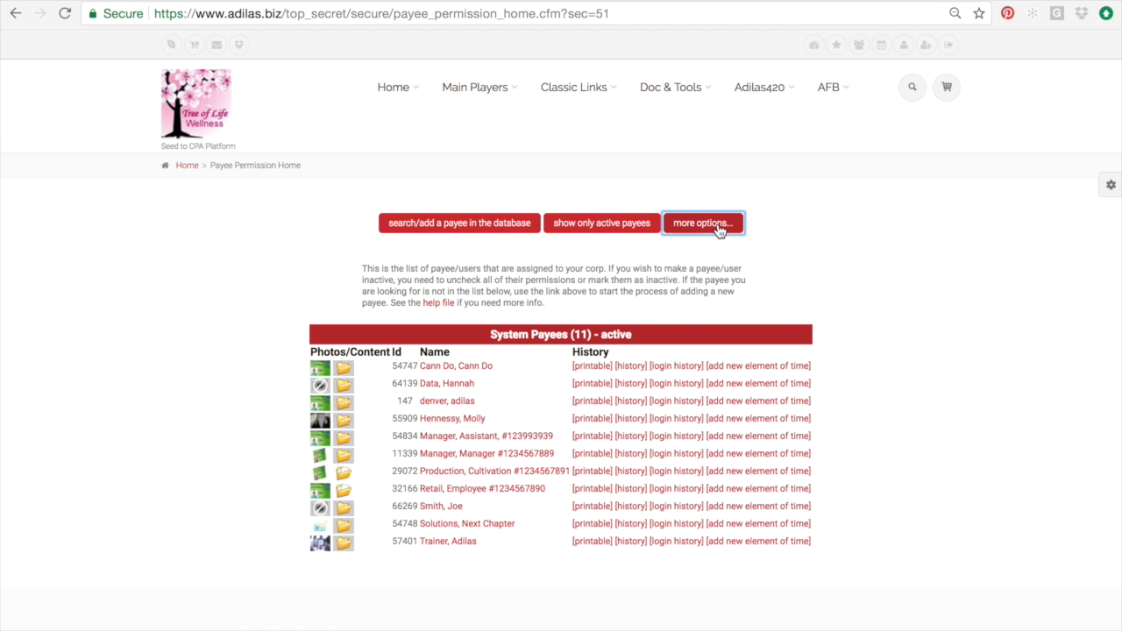
pyautogui.click(717, 225)
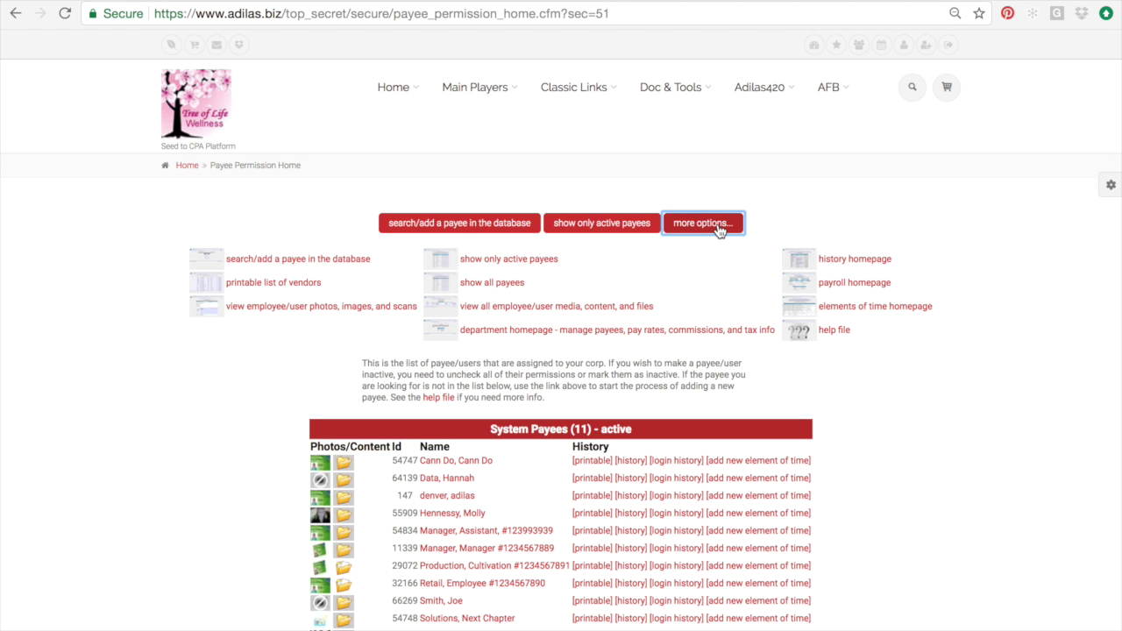
pyautogui.click(609, 330)
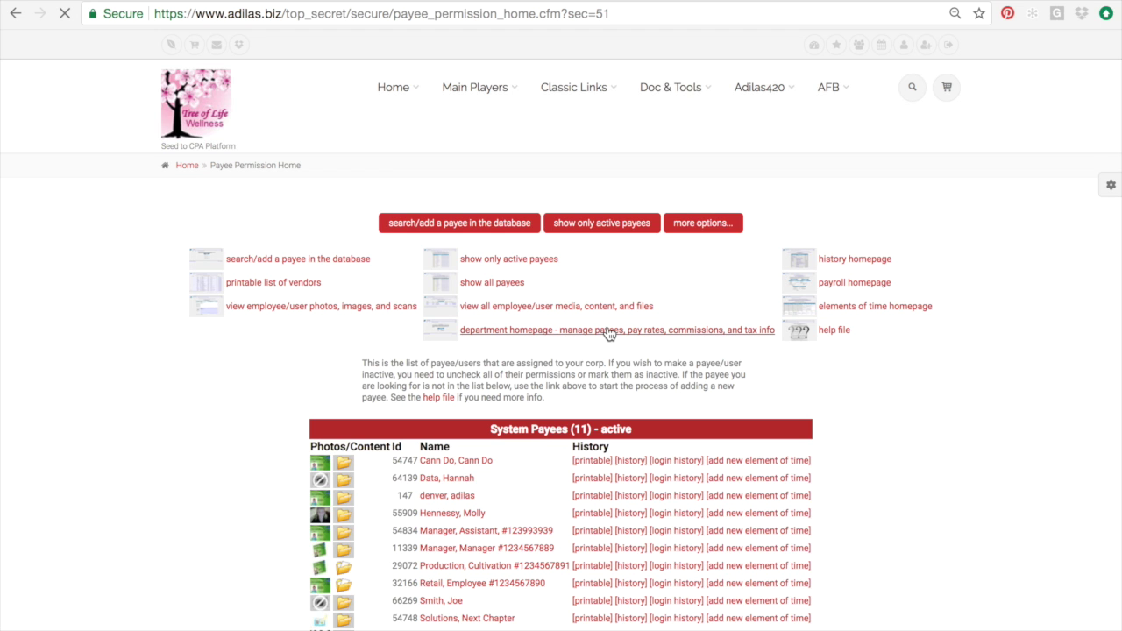
pyautogui.scroll(-1, 528, 325)
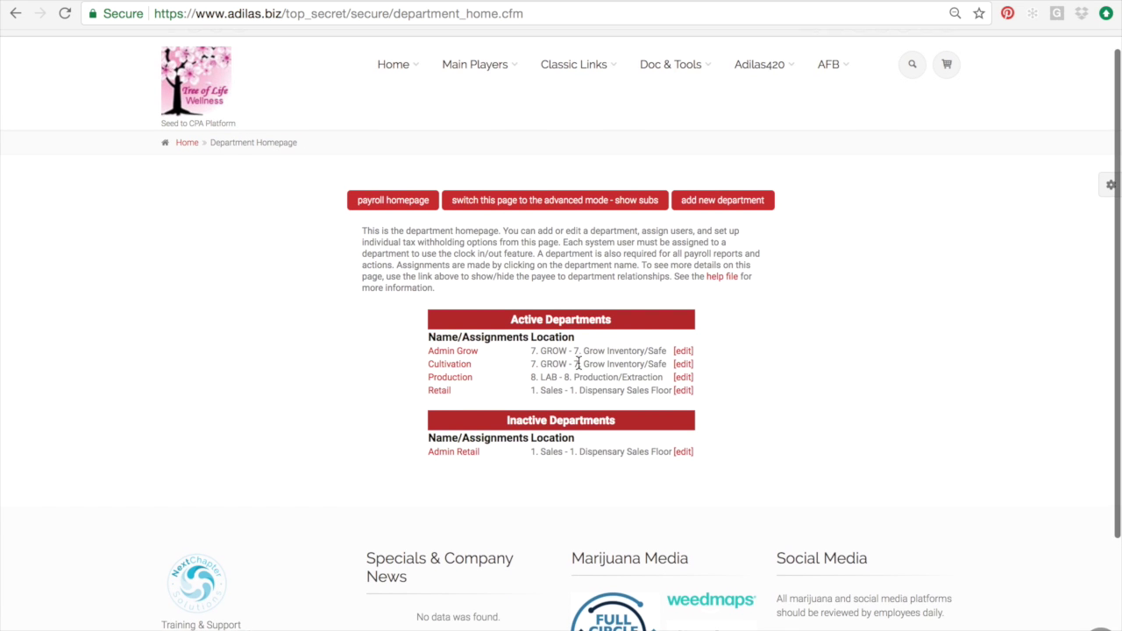
pyautogui.scroll(1, 581, 365)
# Step: Return to the dispensary homepage and open the department homepage directly from the Adilas homepages
pyautogui.moveTo(417, 115)
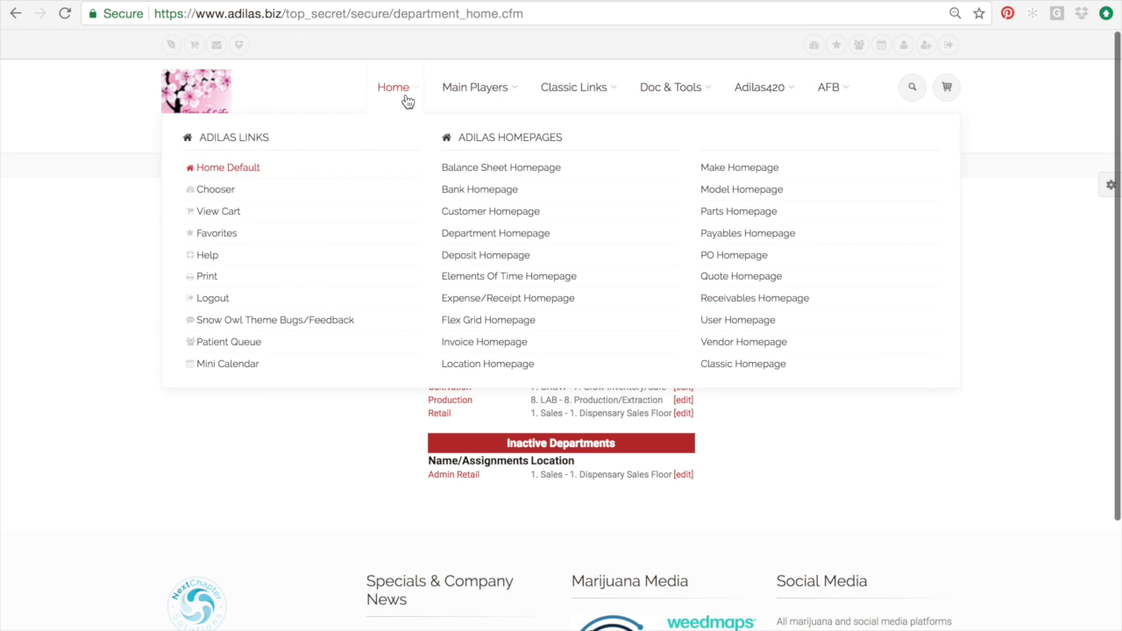
pyautogui.click(457, 233)
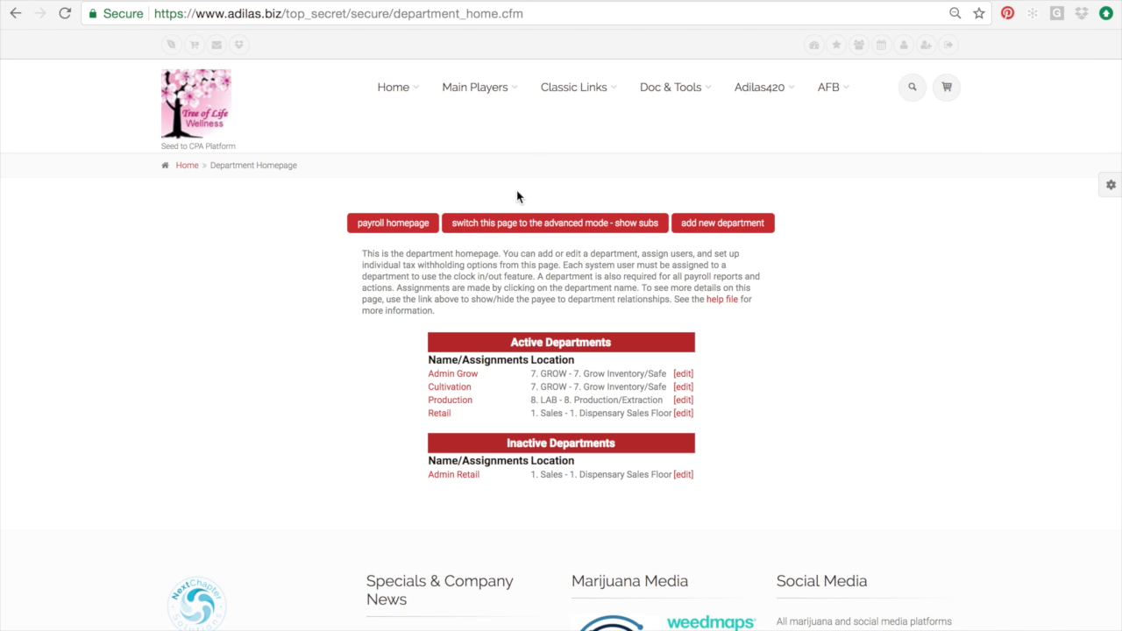
pyautogui.click(210, 112)
pyautogui.moveTo(393, 86)
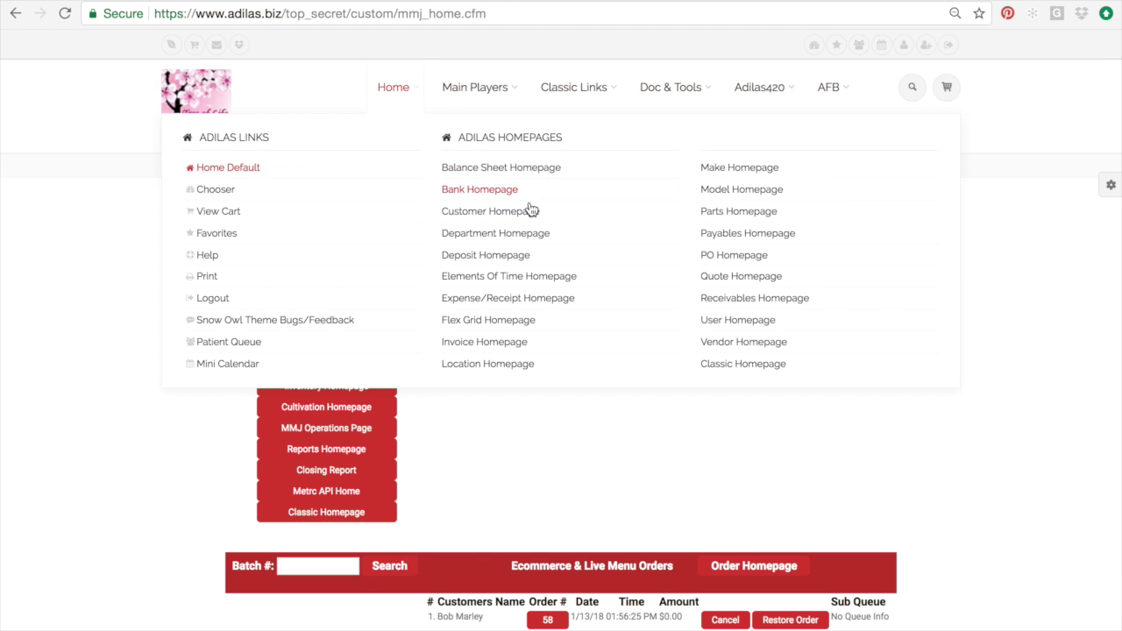
pyautogui.click(531, 233)
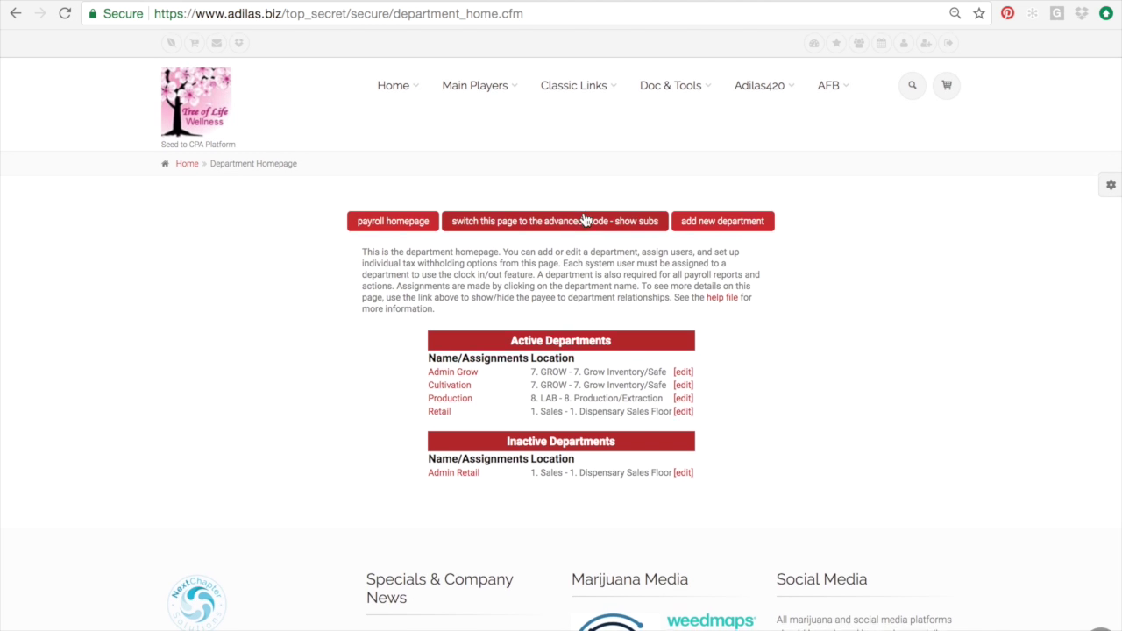
# Step: Open the user assignments of the active Cultivation department
pyautogui.scroll(-2, 584, 220)
pyautogui.scroll(1, 585, 218)
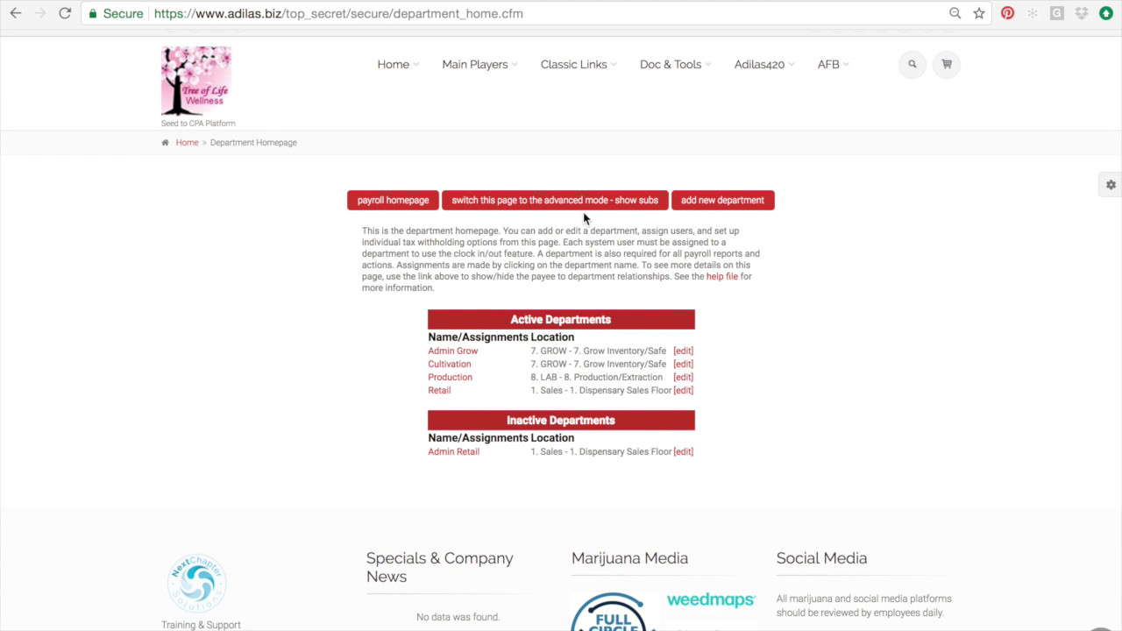
pyautogui.scroll(-1, 610, 309)
pyautogui.scroll(-1, 610, 309)
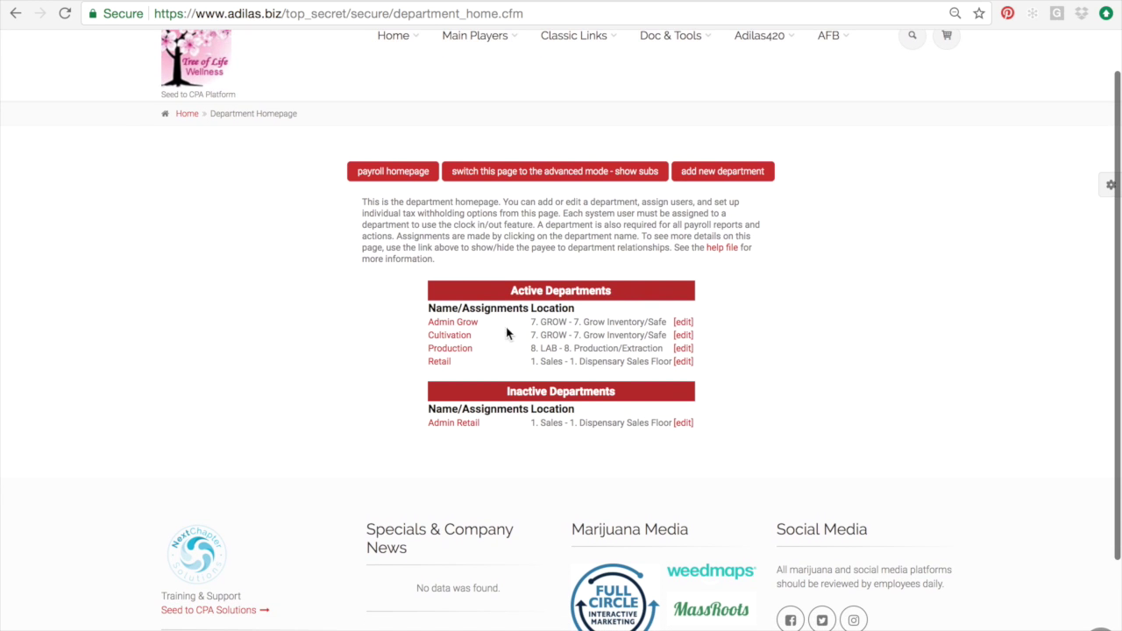
pyautogui.click(449, 335)
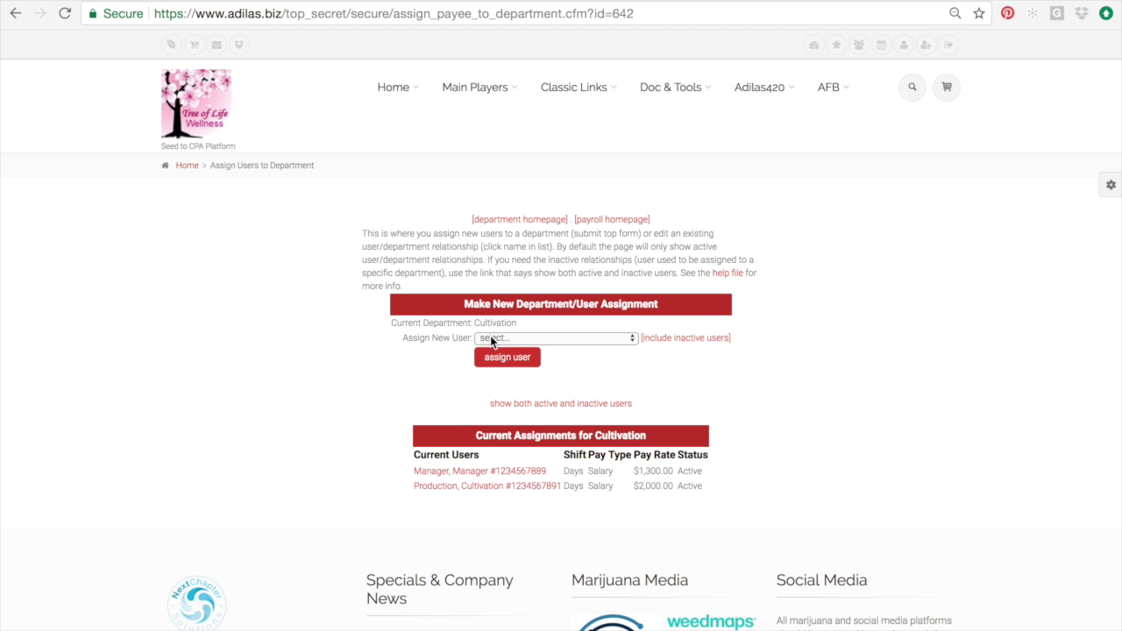
# Step: Choose the user listed just after the Retail employee and assign that user to the Cultivation department
pyautogui.click(502, 339)
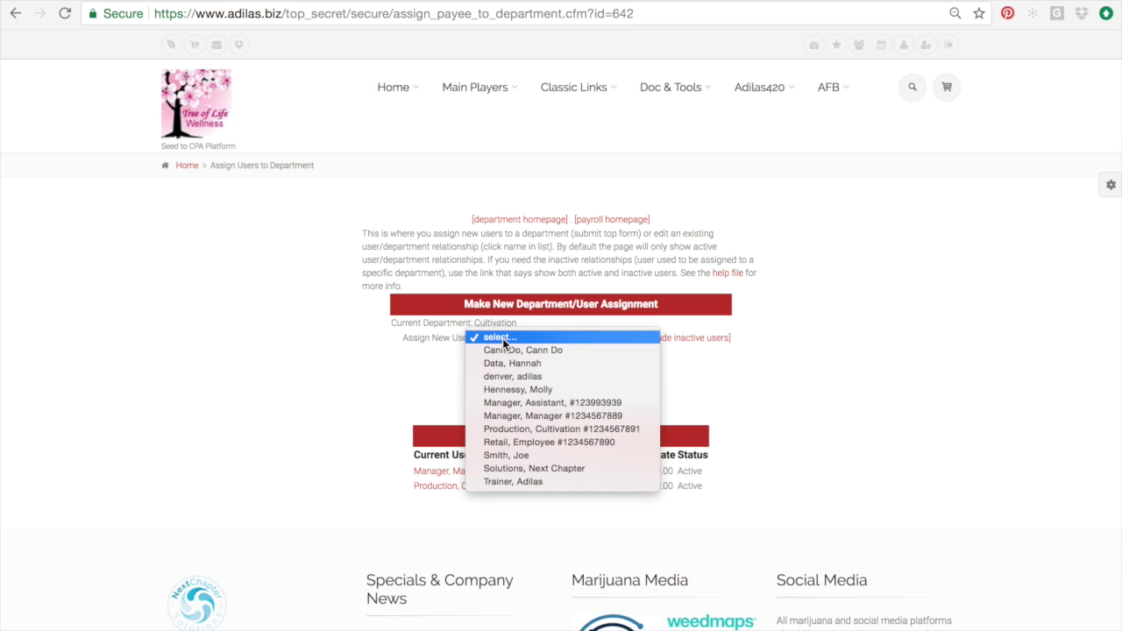
pyautogui.click(522, 459)
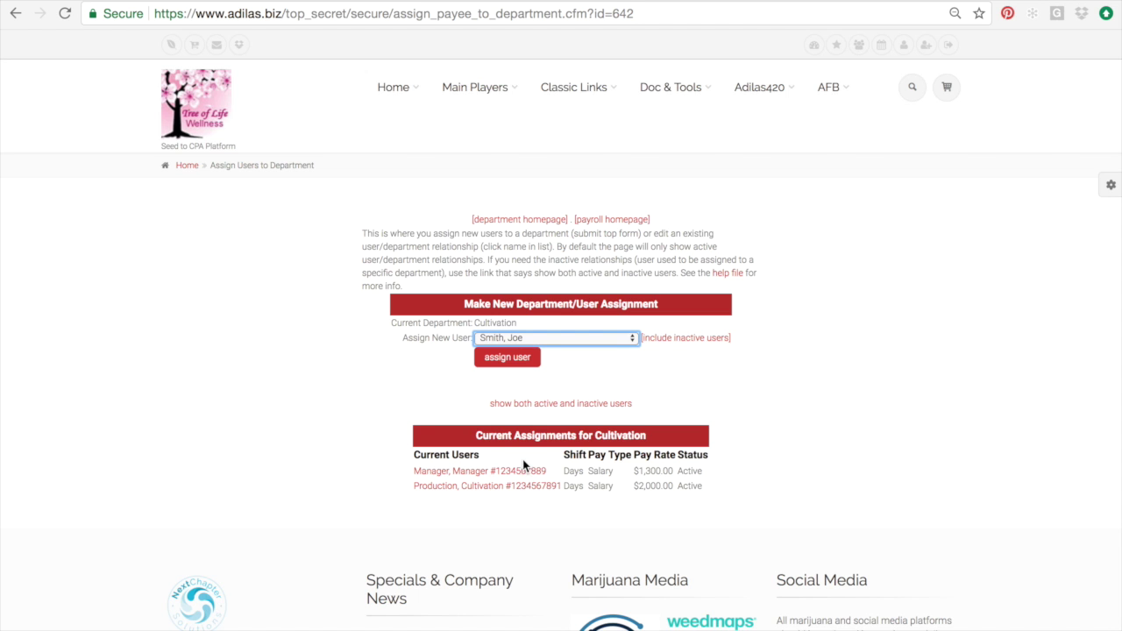
pyautogui.scroll(-1, 558, 383)
pyautogui.click(508, 297)
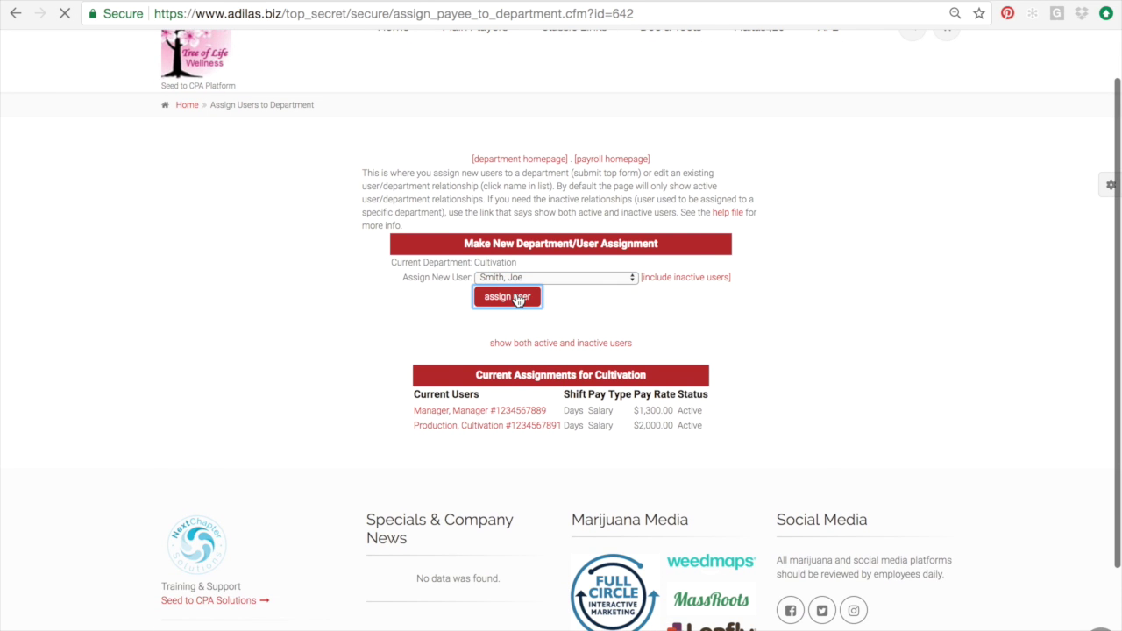
# Step: Set the new payee's pay frequency to Bi-Weekly, pay rate to 17 and pay type to Hourly
pyautogui.scroll(-3, 517, 301)
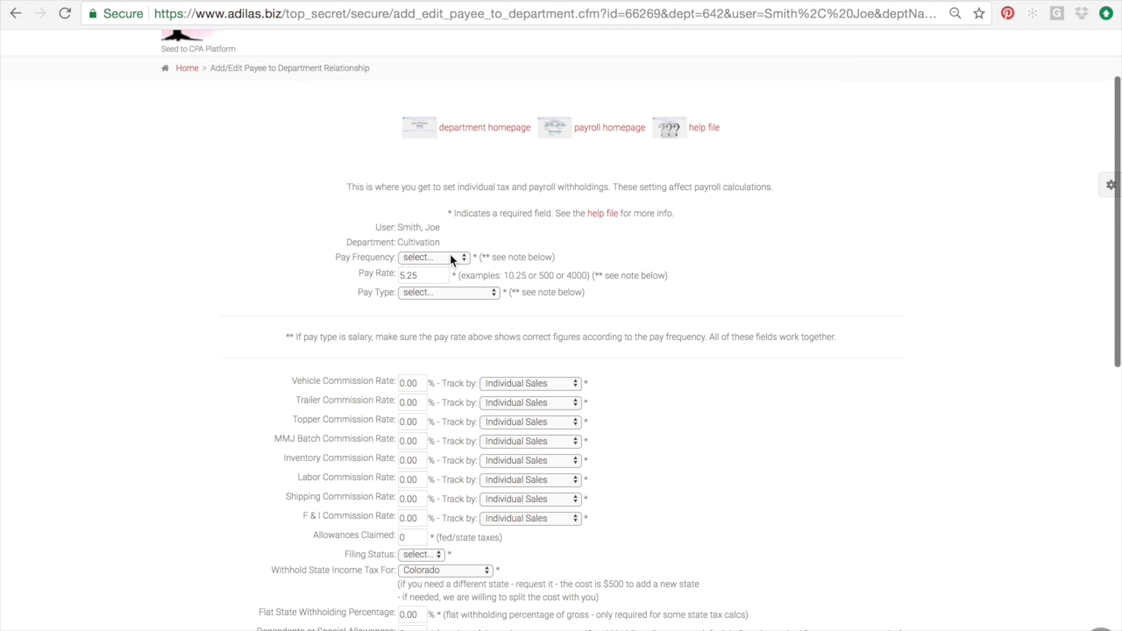
pyautogui.click(444, 257)
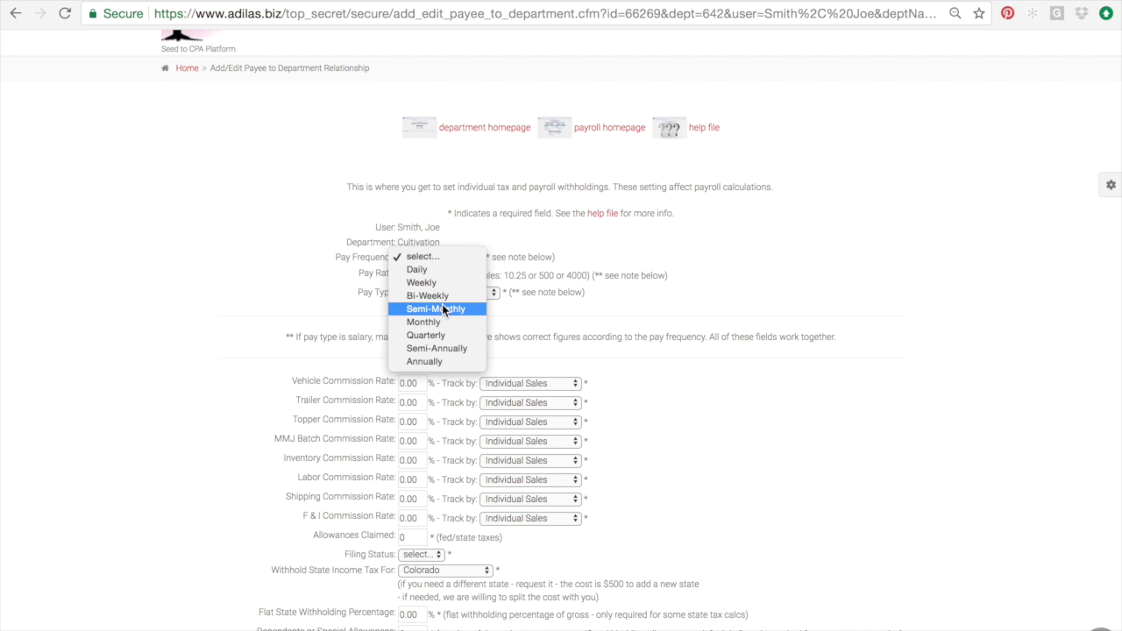
pyautogui.press('Escape')
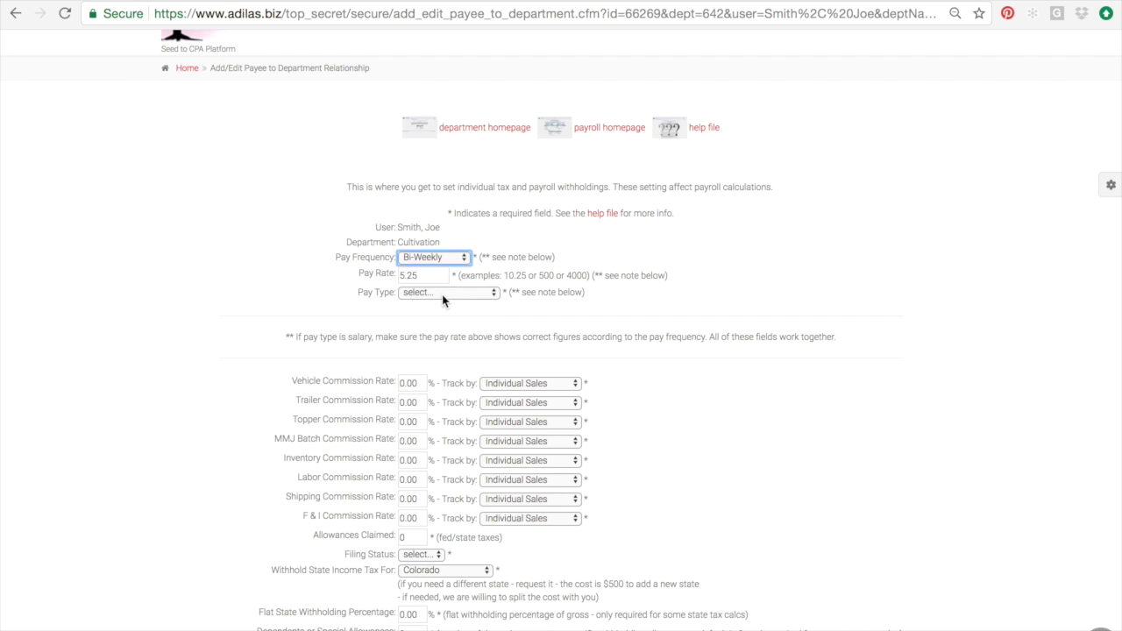
pyautogui.press('Tab')
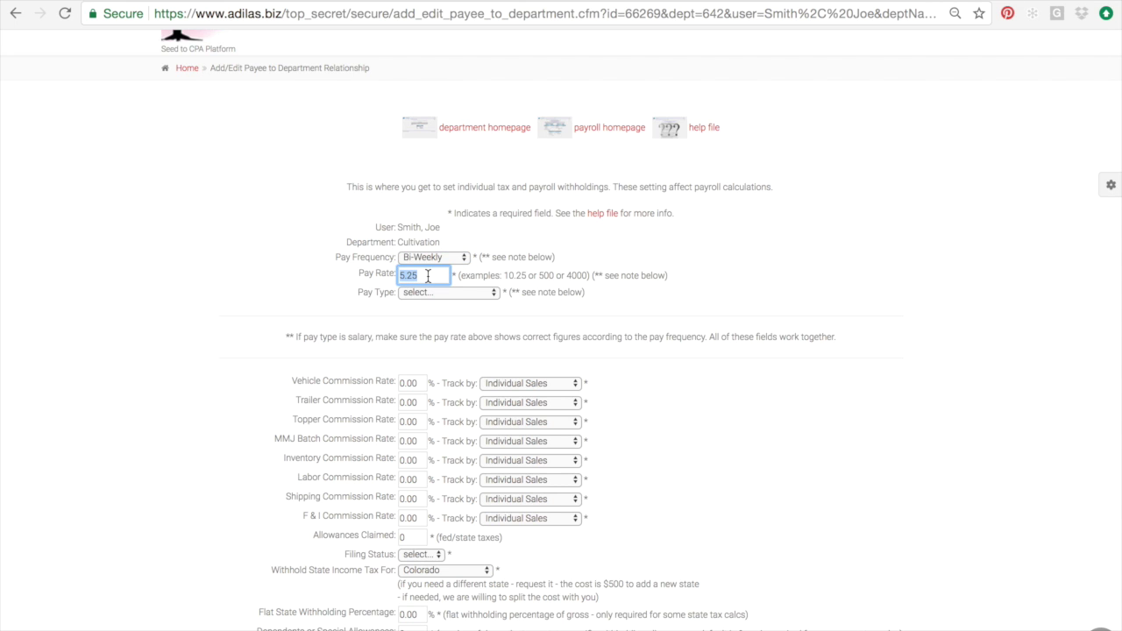
pyautogui.write('17')
pyautogui.press('Tab')
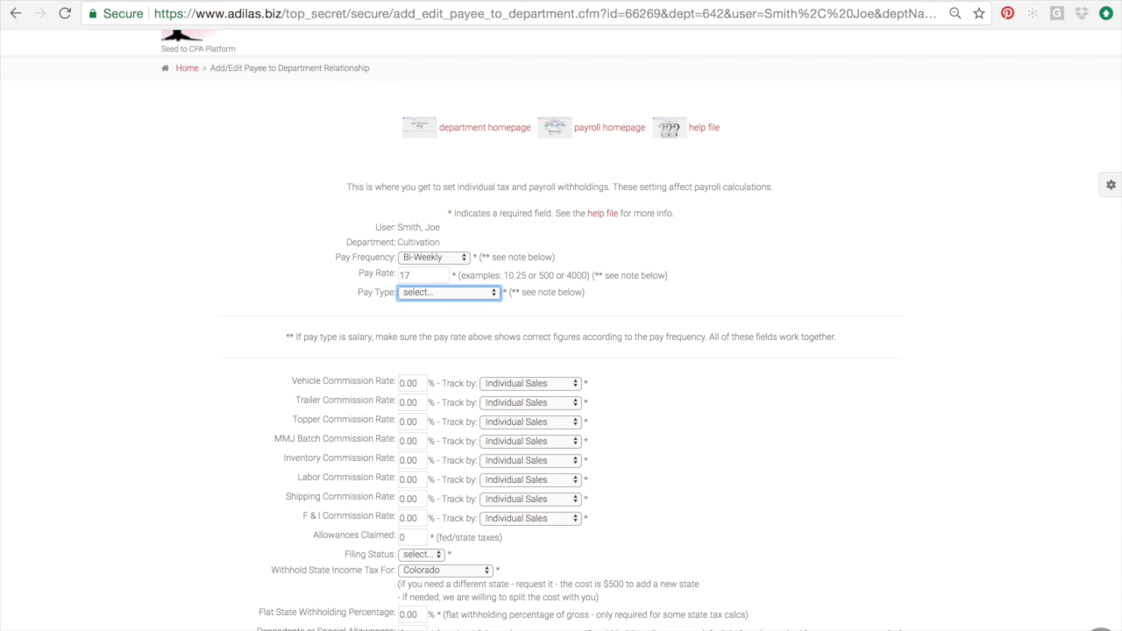
pyautogui.click(455, 290)
pyautogui.click(449, 304)
# Step: Set the MMJ Batch commission rate to be tracked by Department/Location
pyautogui.scroll(-3, 445, 313)
pyautogui.scroll(-1, 445, 314)
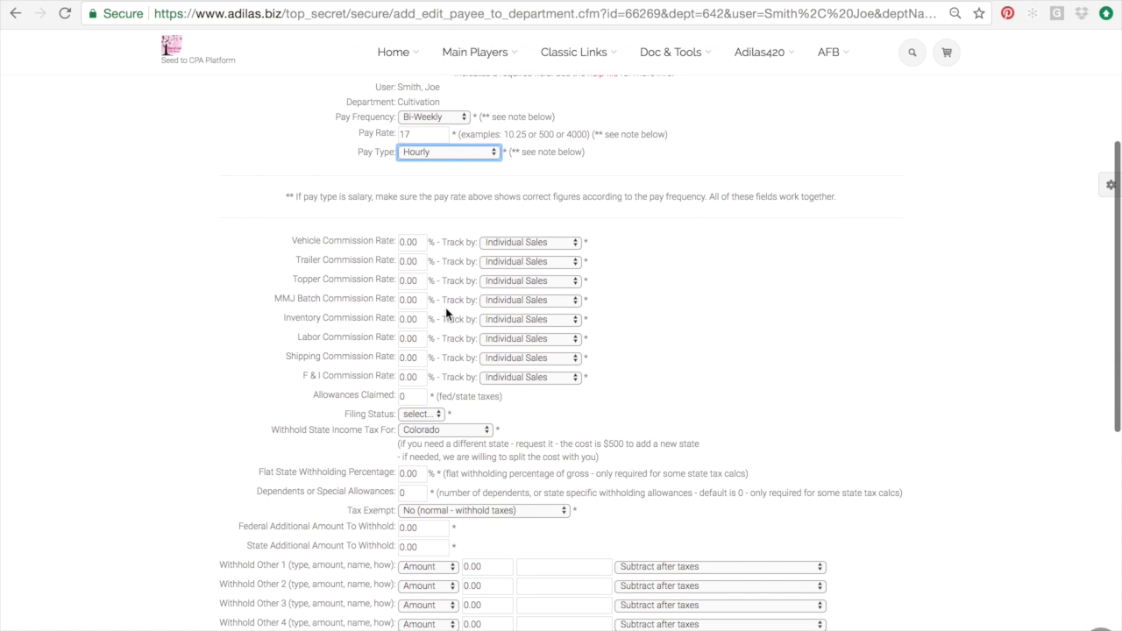
pyautogui.scroll(-1, 332, 291)
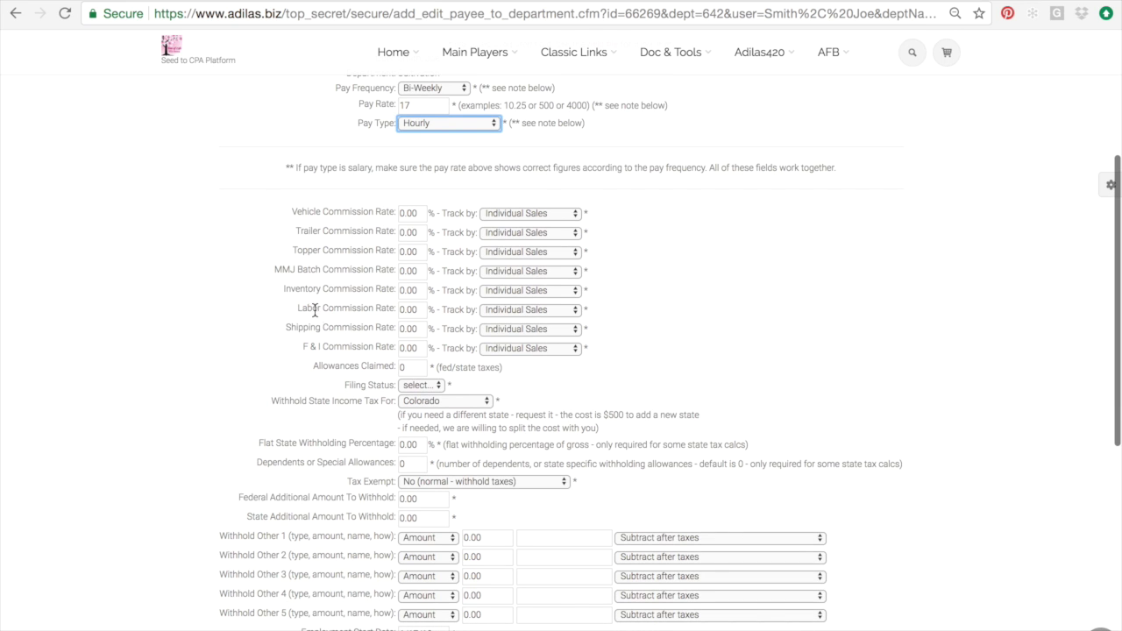
pyautogui.scroll(-1, 318, 337)
pyautogui.tripleClick(311, 214)
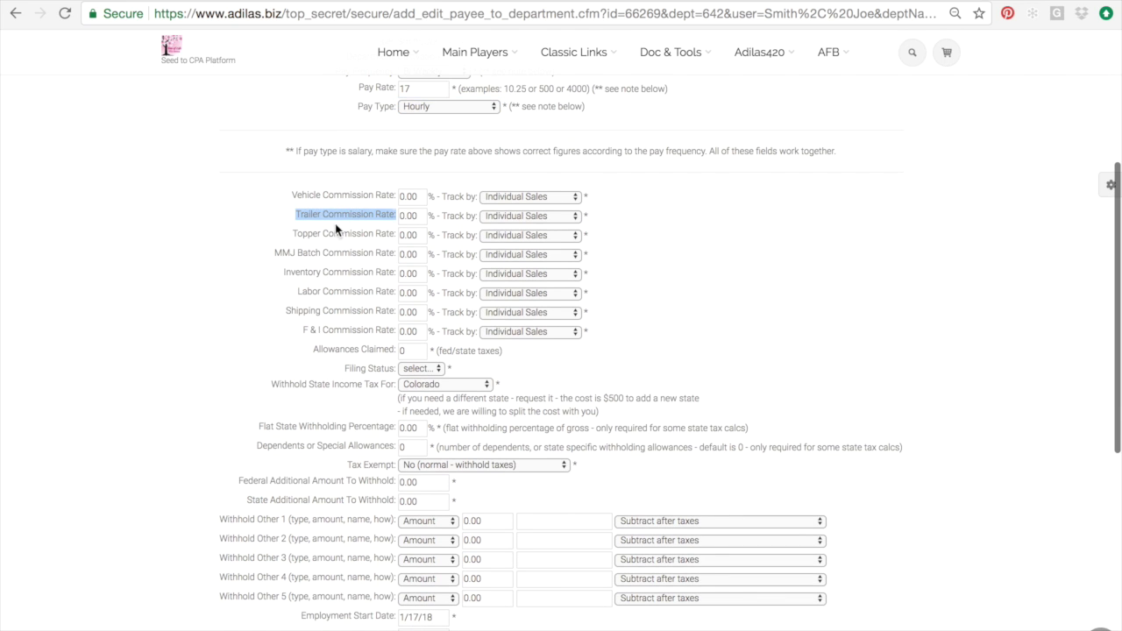
pyautogui.scroll(-1, 332, 258)
pyautogui.moveTo(296, 235); pyautogui.dragTo(436, 236)
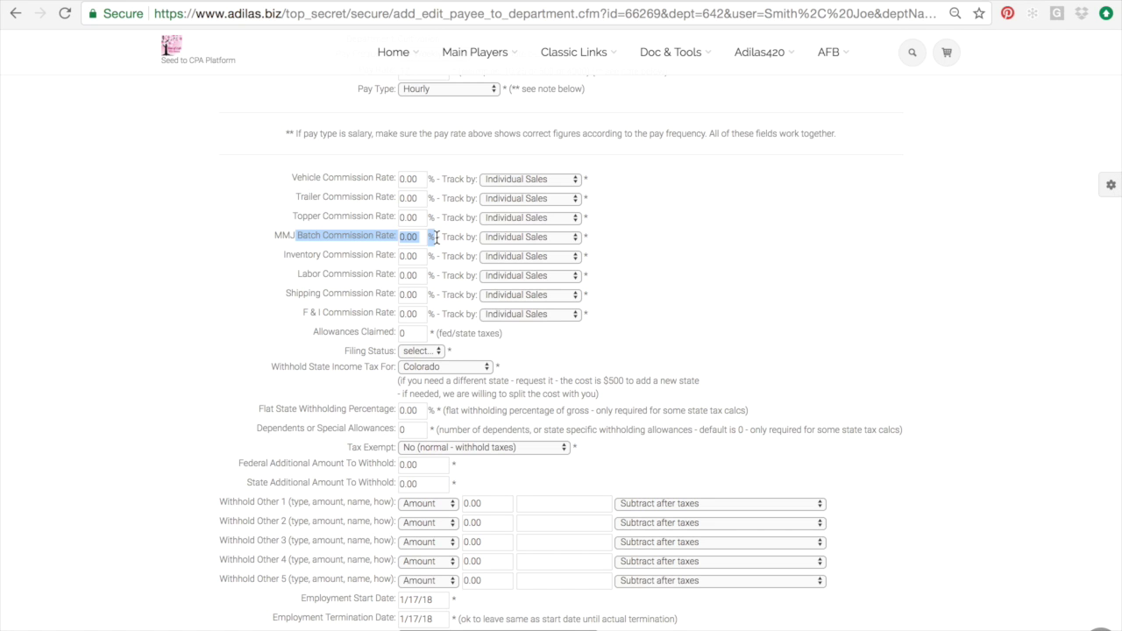
pyautogui.scroll(-3, 436, 237)
pyautogui.click(523, 184)
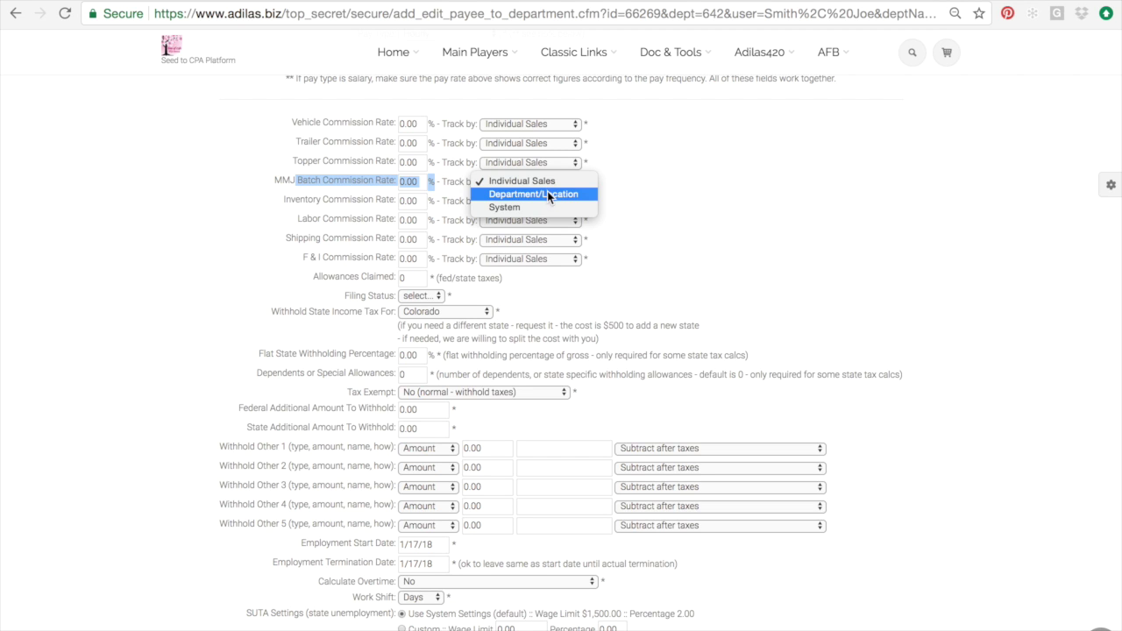
pyautogui.click(547, 192)
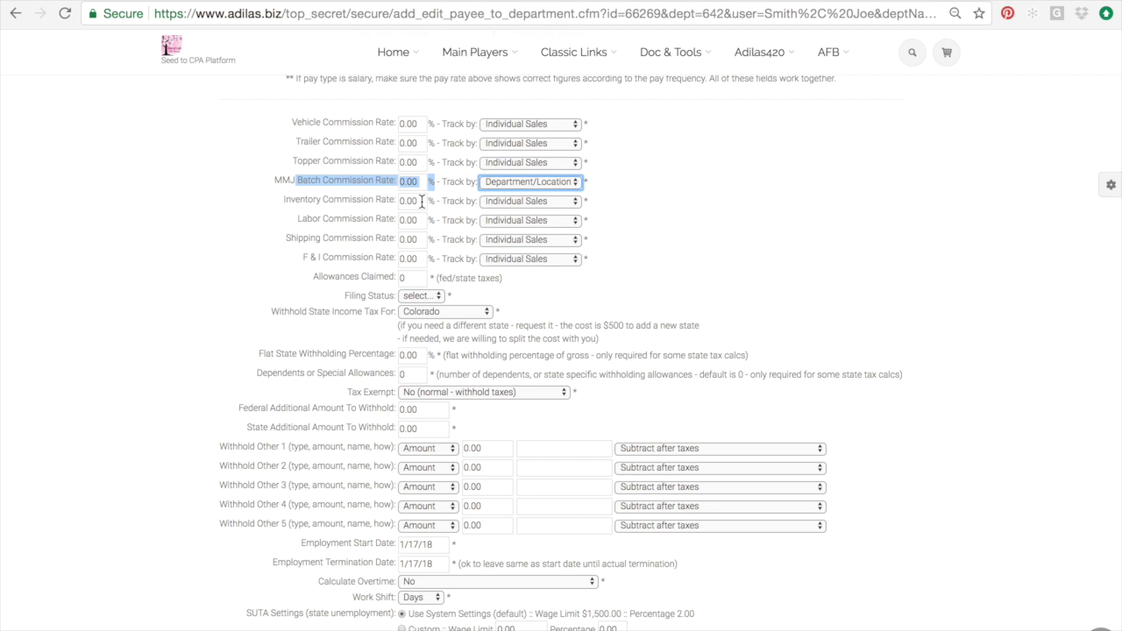
# Step: Set allowances claimed to 1, filing status to Married and the state for income tax withholding to Arizona
pyautogui.scroll(-1, 418, 242)
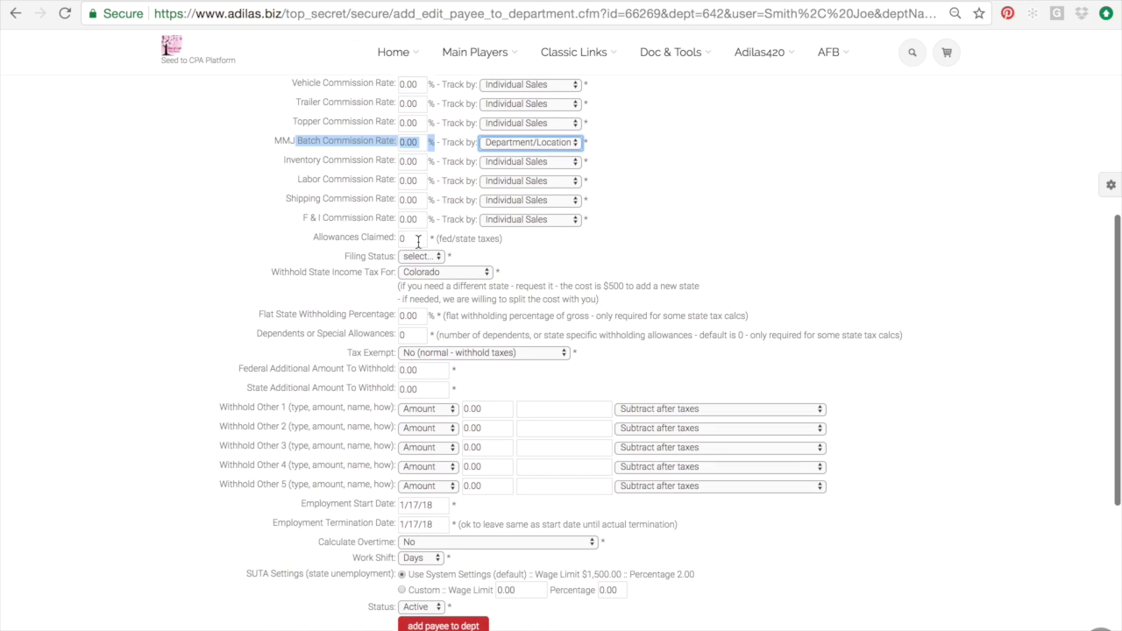
pyautogui.click(418, 231)
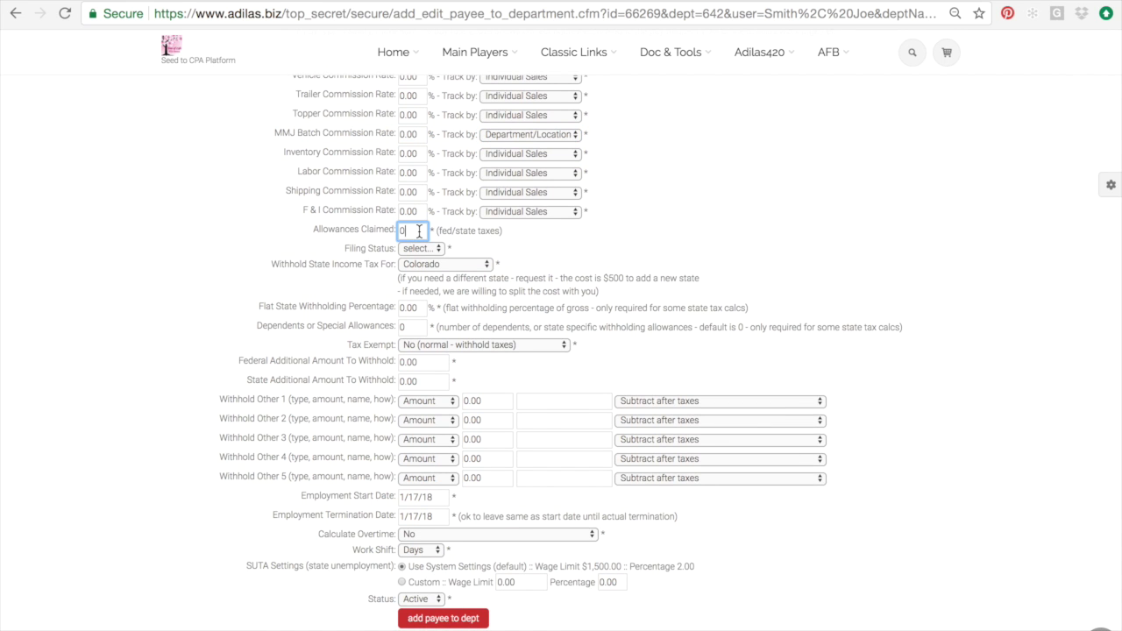
pyautogui.press('BackSpace')
pyautogui.write('1')
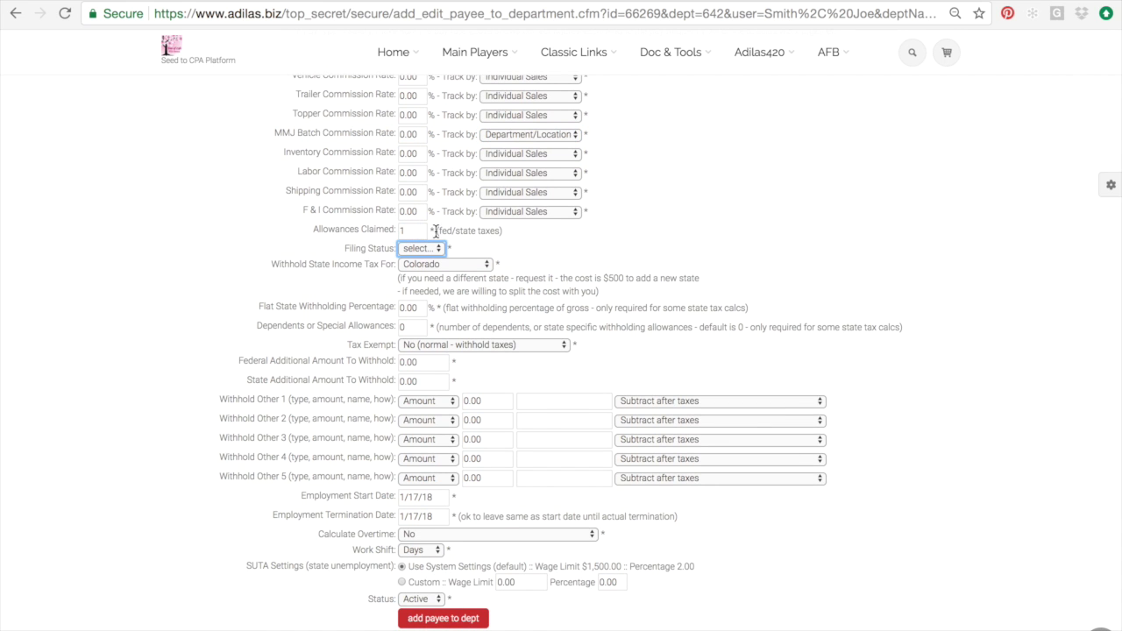
pyautogui.click(435, 248)
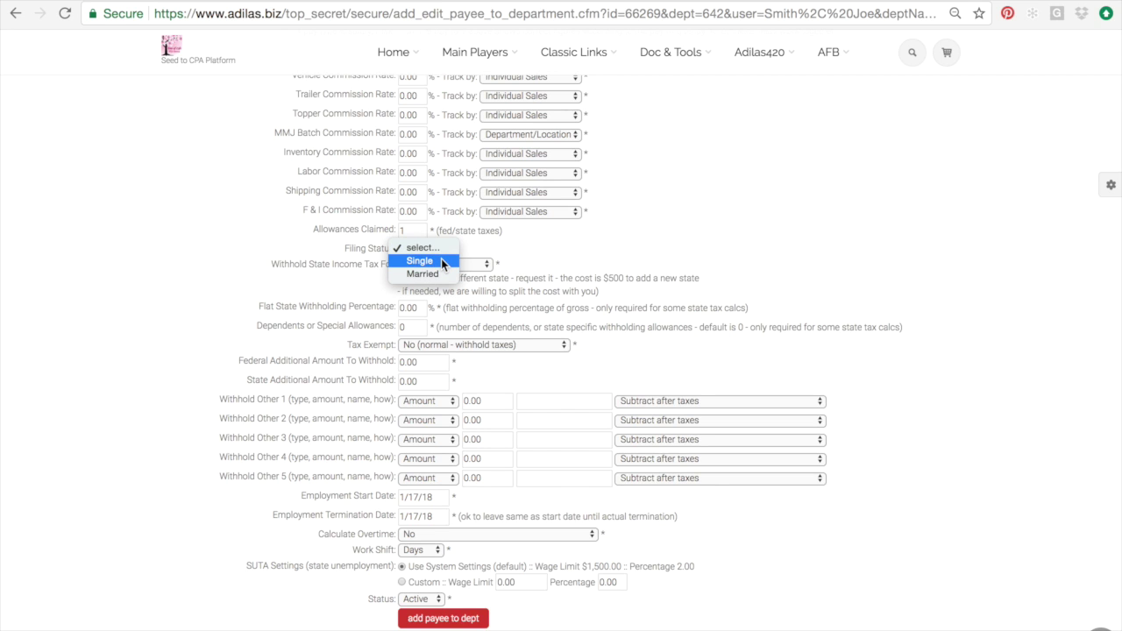
pyautogui.click(442, 272)
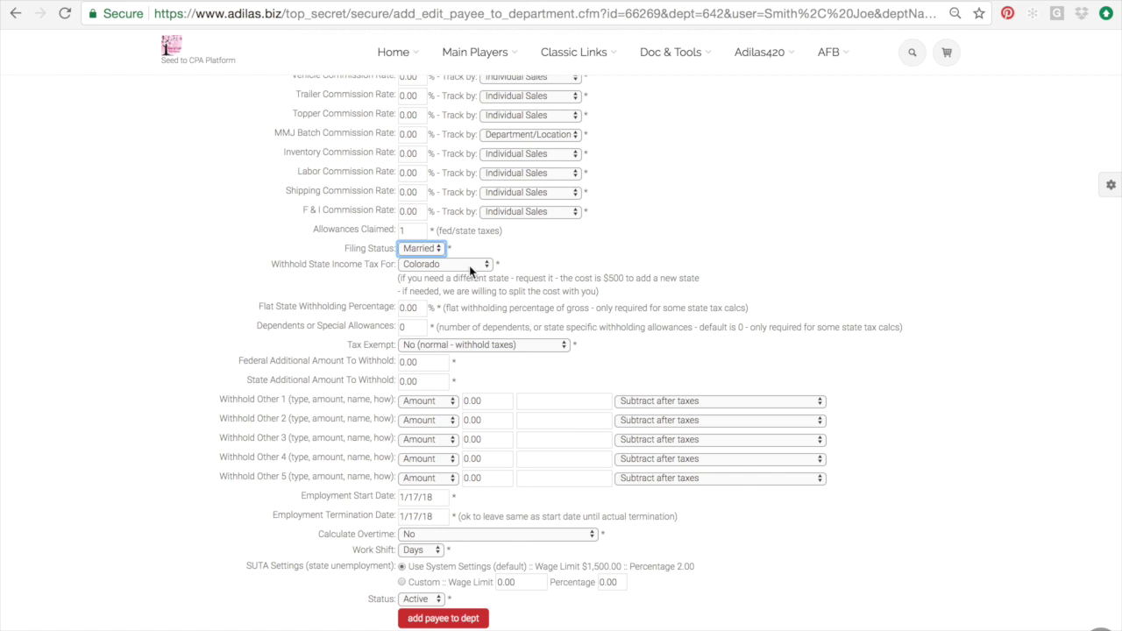
pyautogui.click(468, 265)
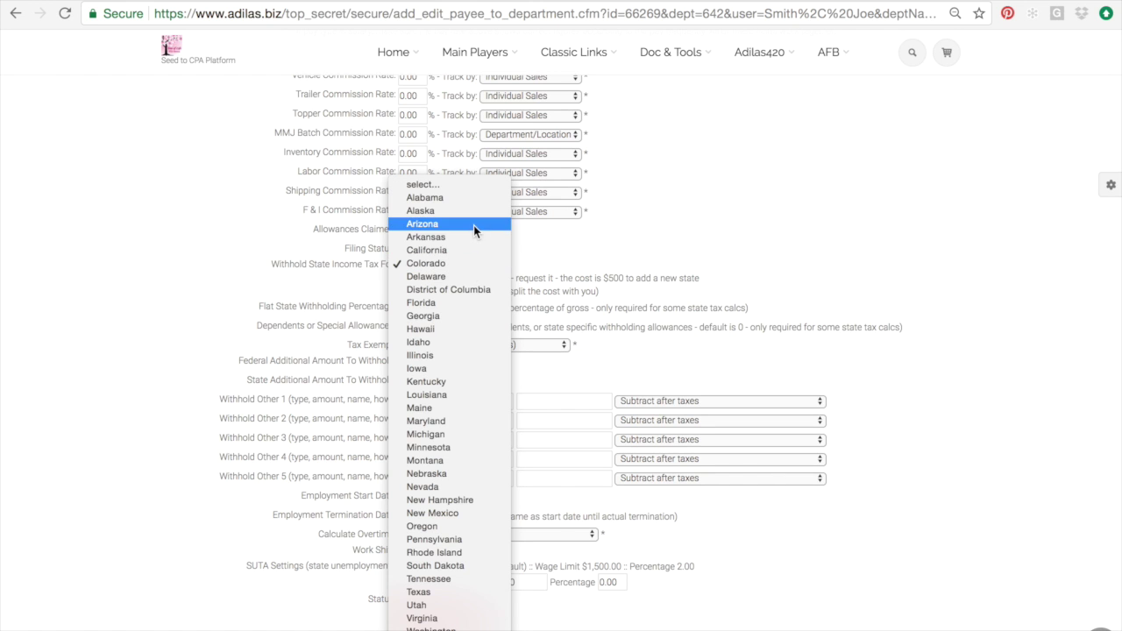
pyautogui.click(474, 224)
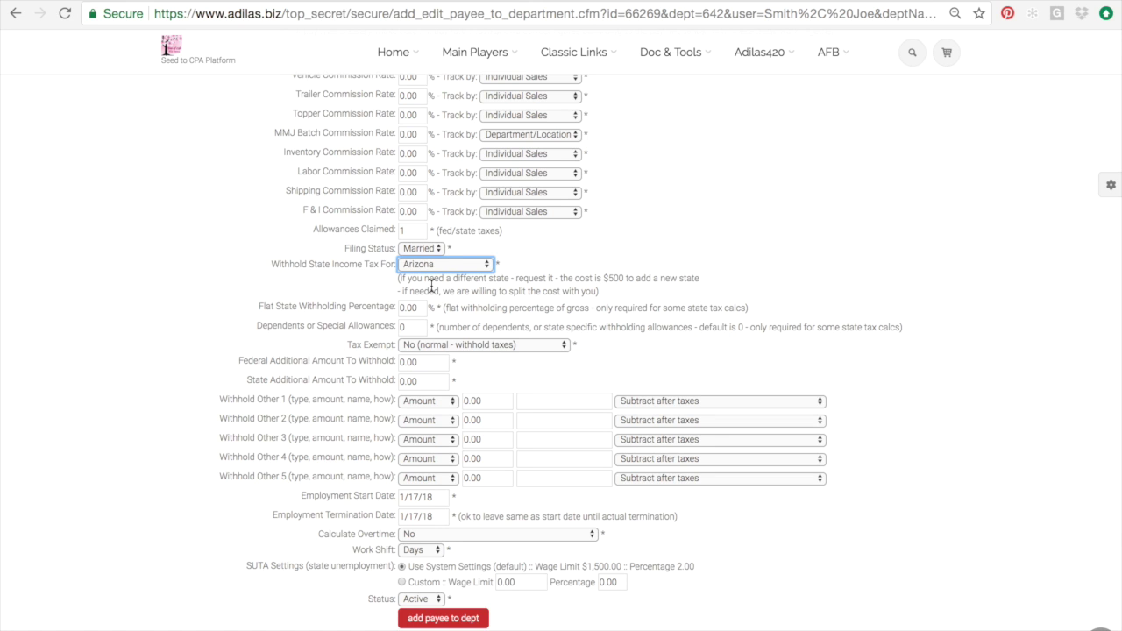
# Step: Review the flat state withholding, dependents, tax exemption, additional withholding and Withhold Other 1 to 5 fields of the payee form
pyautogui.scroll(-2, 431, 287)
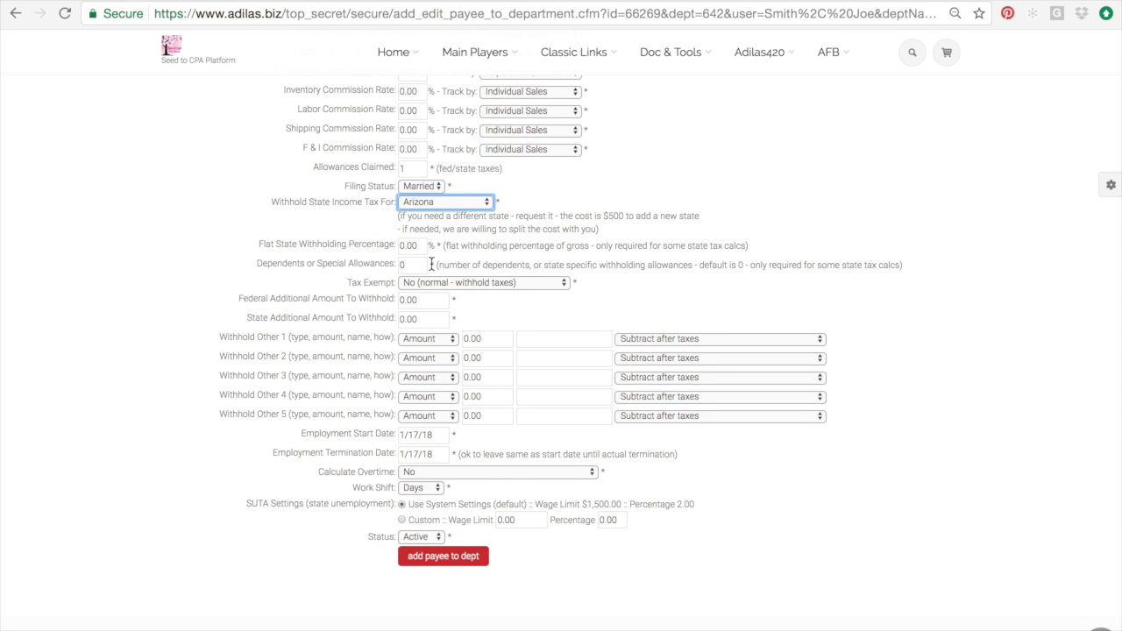
pyautogui.scroll(-1, 430, 271)
pyautogui.moveTo(317, 233); pyautogui.dragTo(368, 237)
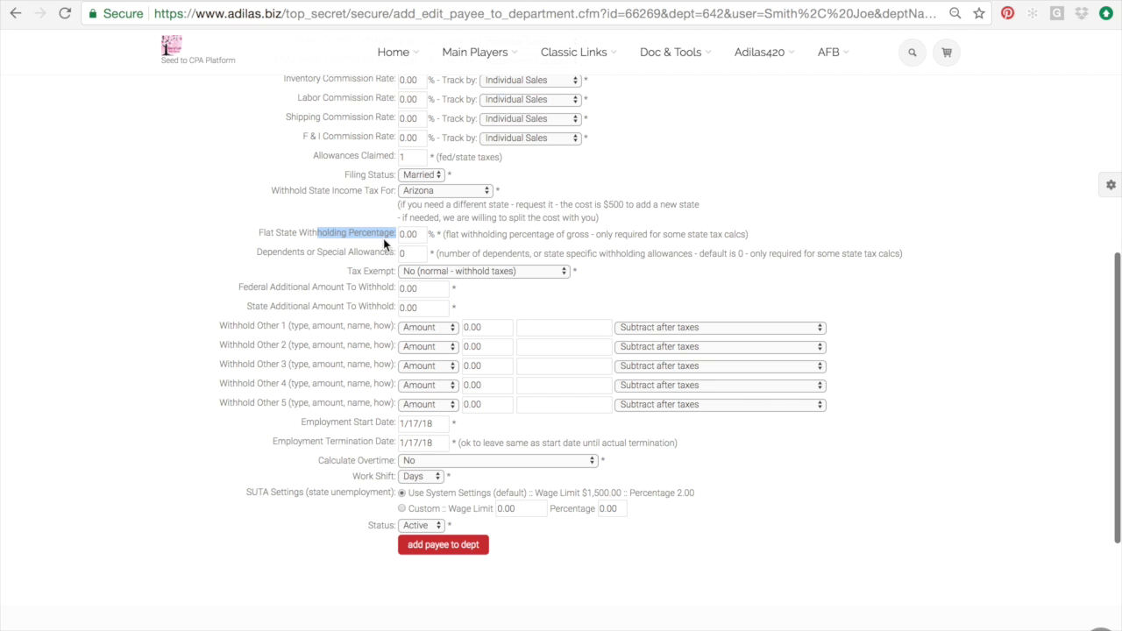
pyautogui.moveTo(304, 252); pyautogui.dragTo(393, 253)
pyautogui.scroll(-2, 394, 254)
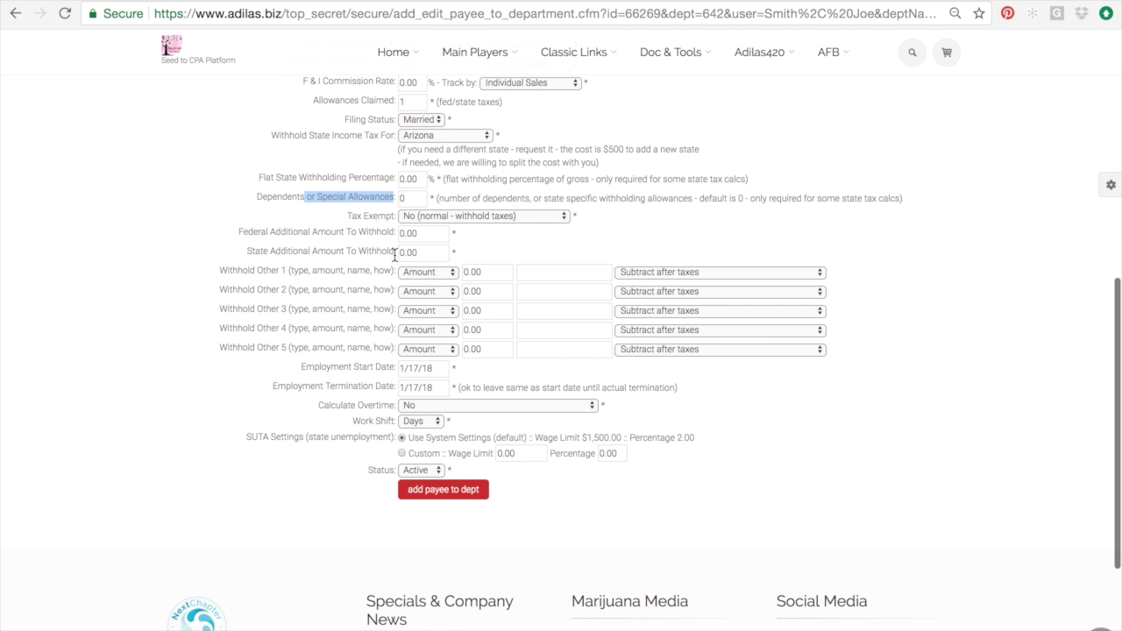
pyautogui.scroll(-1, 394, 255)
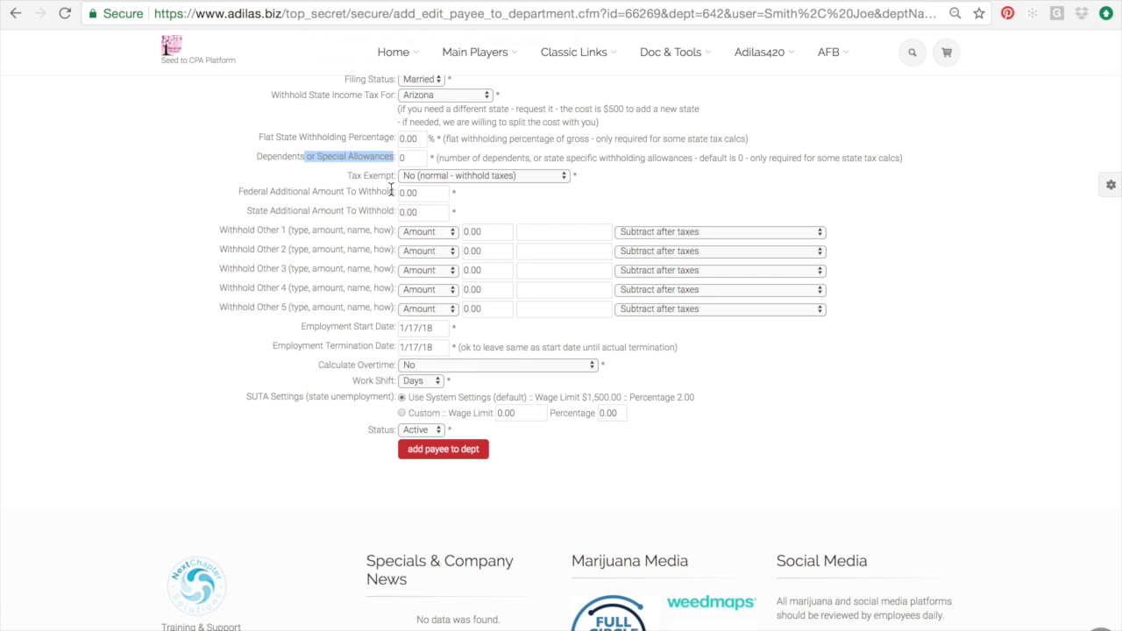
pyautogui.moveTo(220, 229); pyautogui.dragTo(419, 290)
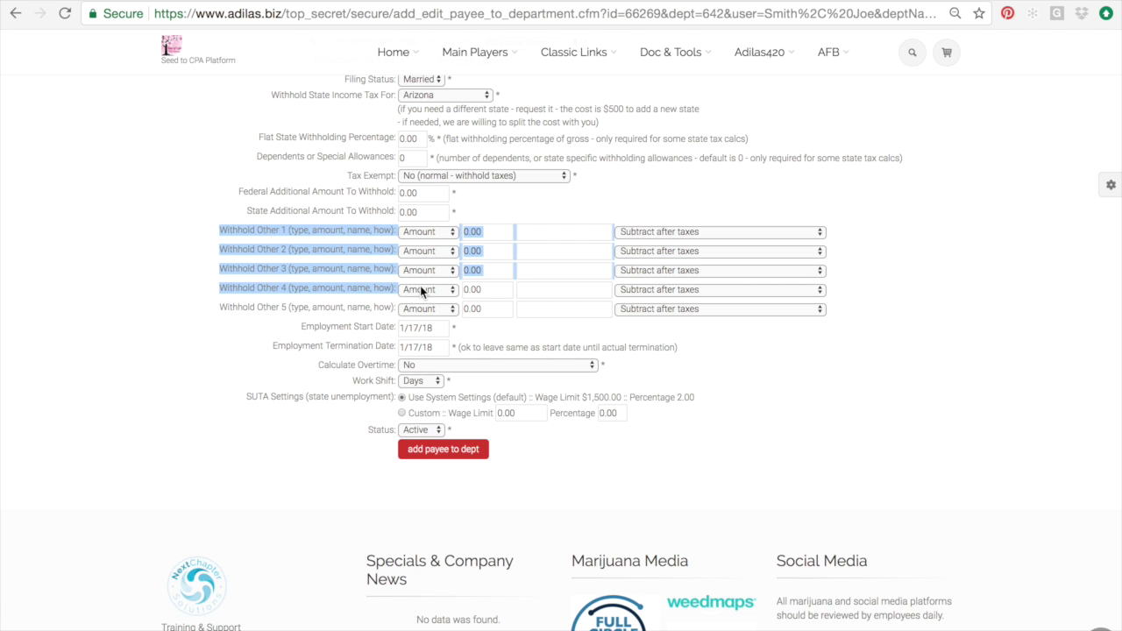
pyautogui.scroll(-2, 420, 285)
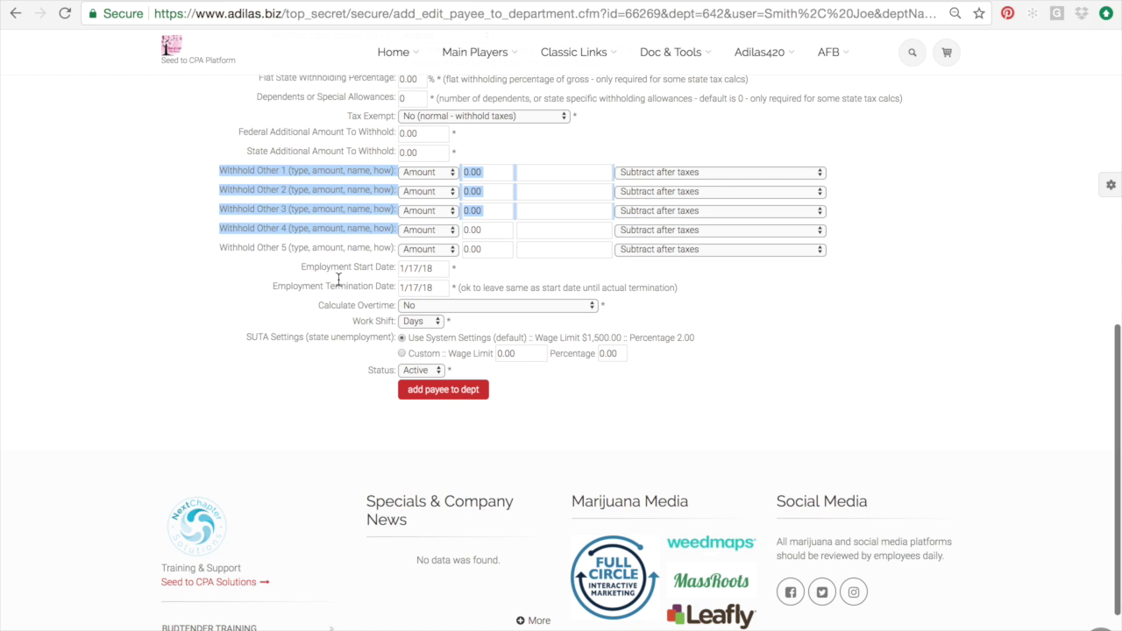
# Step: Add the payee to the department with overtime calculated at 1.5 times the normal rate and the Days work shift
pyautogui.moveTo(331, 305); pyautogui.dragTo(363, 307)
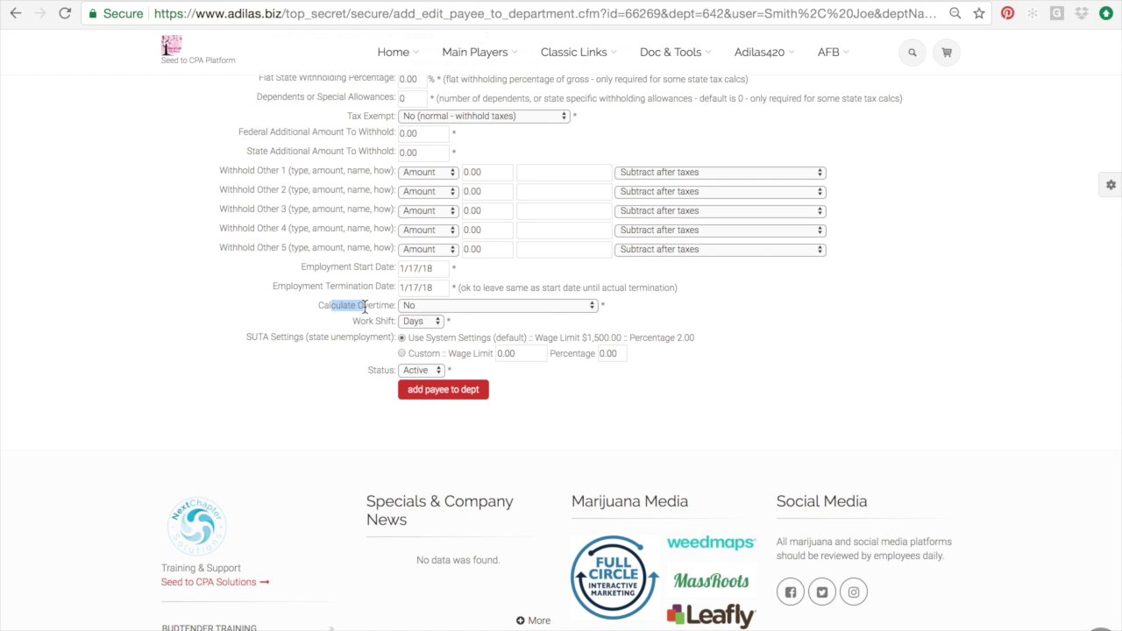
pyautogui.click(404, 305)
pyautogui.click(410, 317)
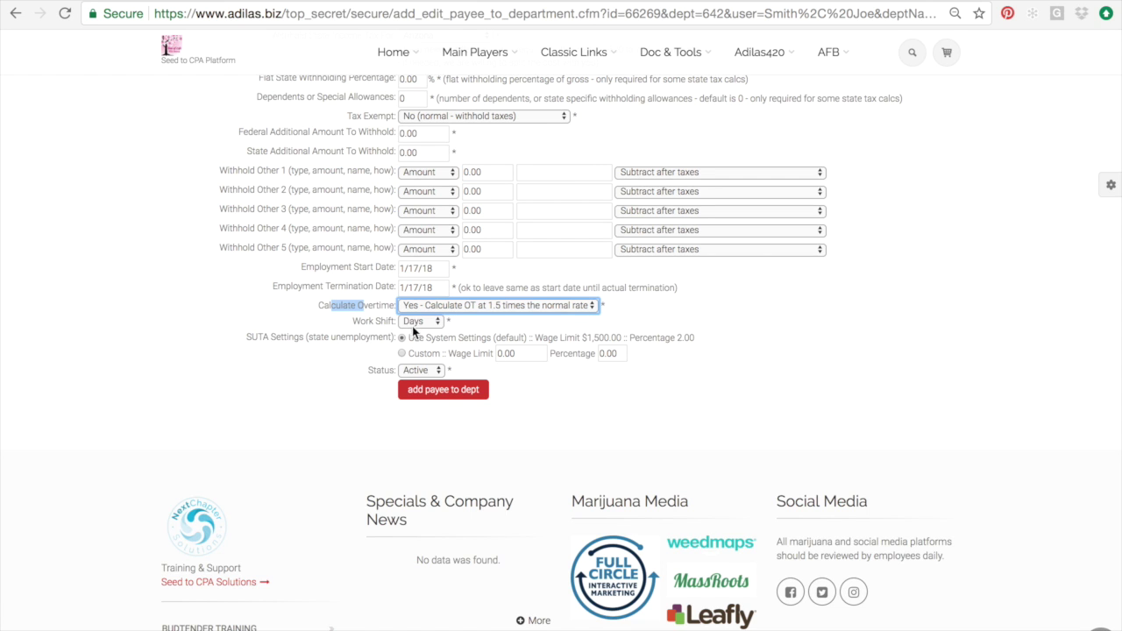
pyautogui.click(412, 321)
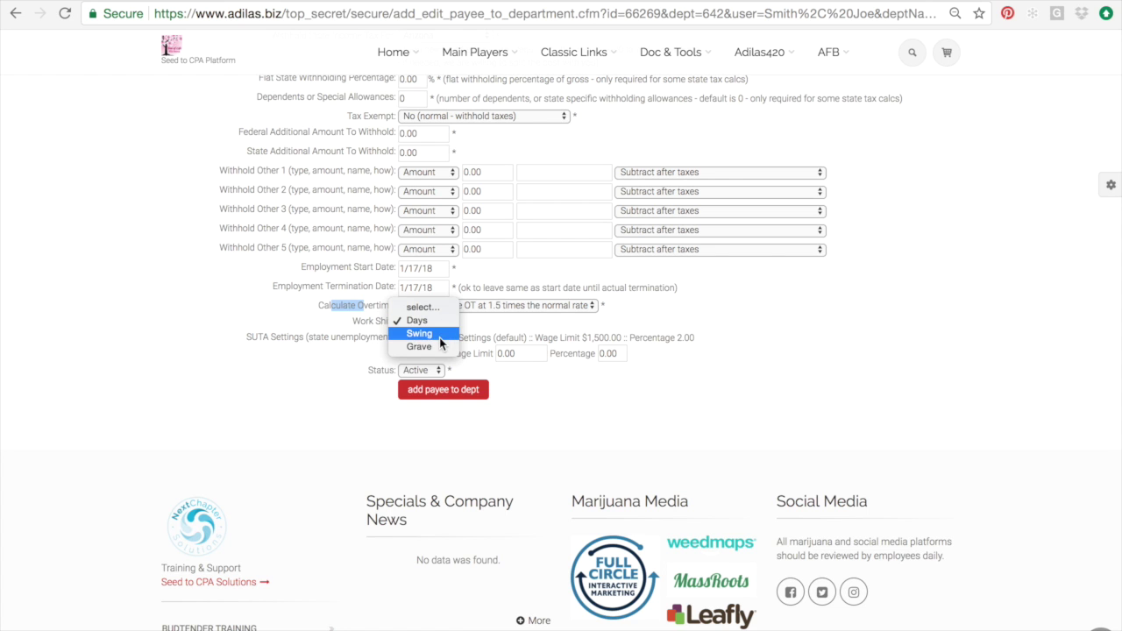
pyautogui.click(439, 321)
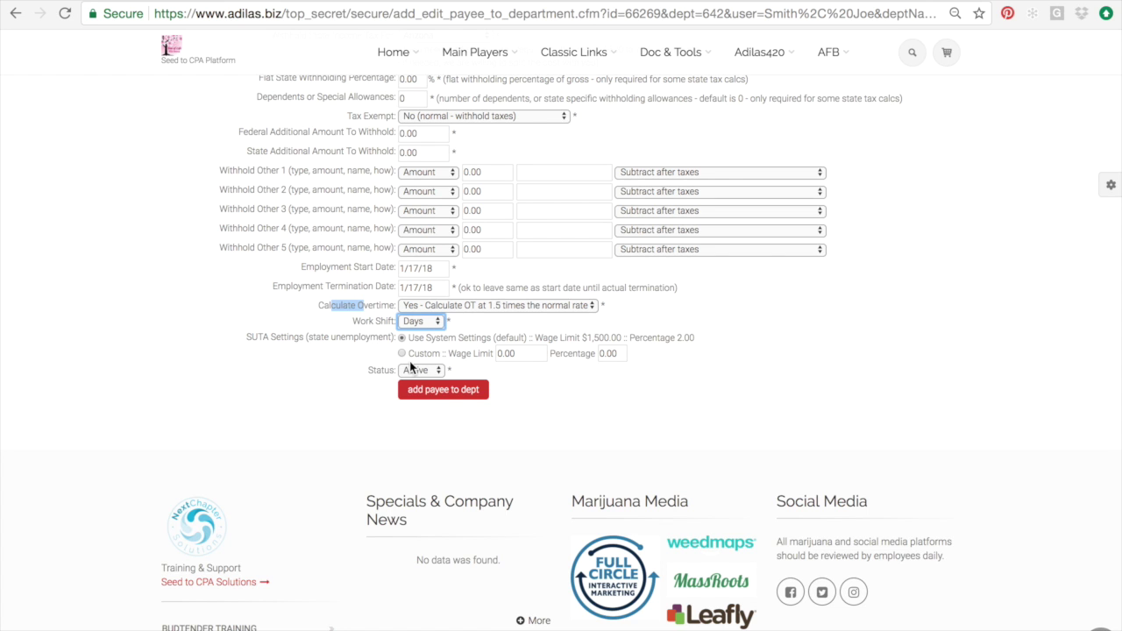
pyautogui.scroll(-1, 413, 368)
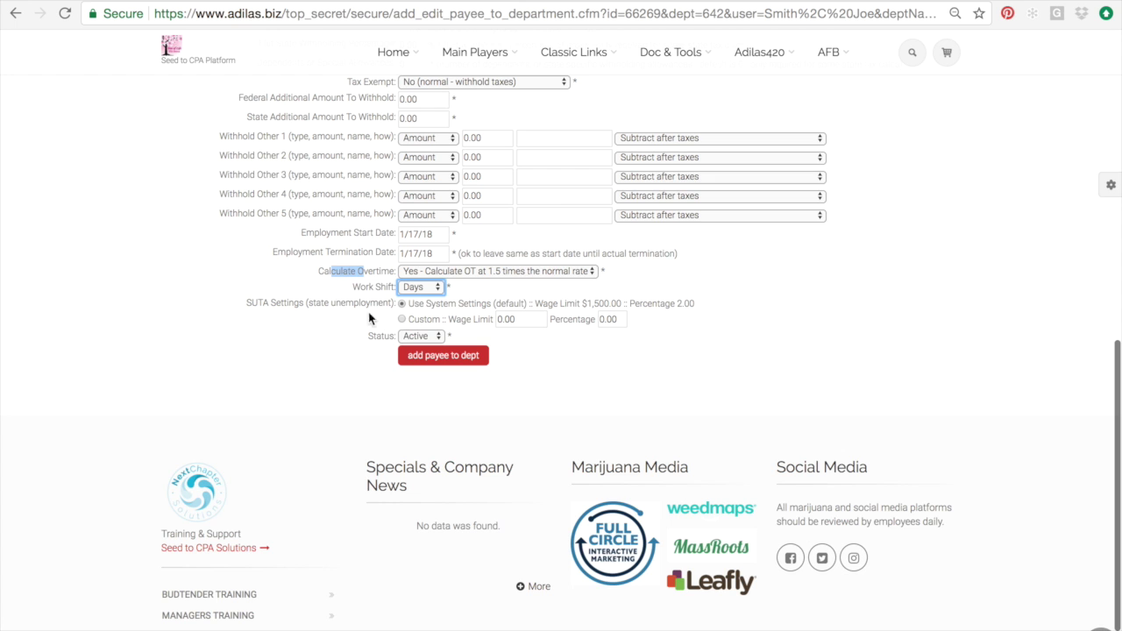
pyautogui.click(428, 362)
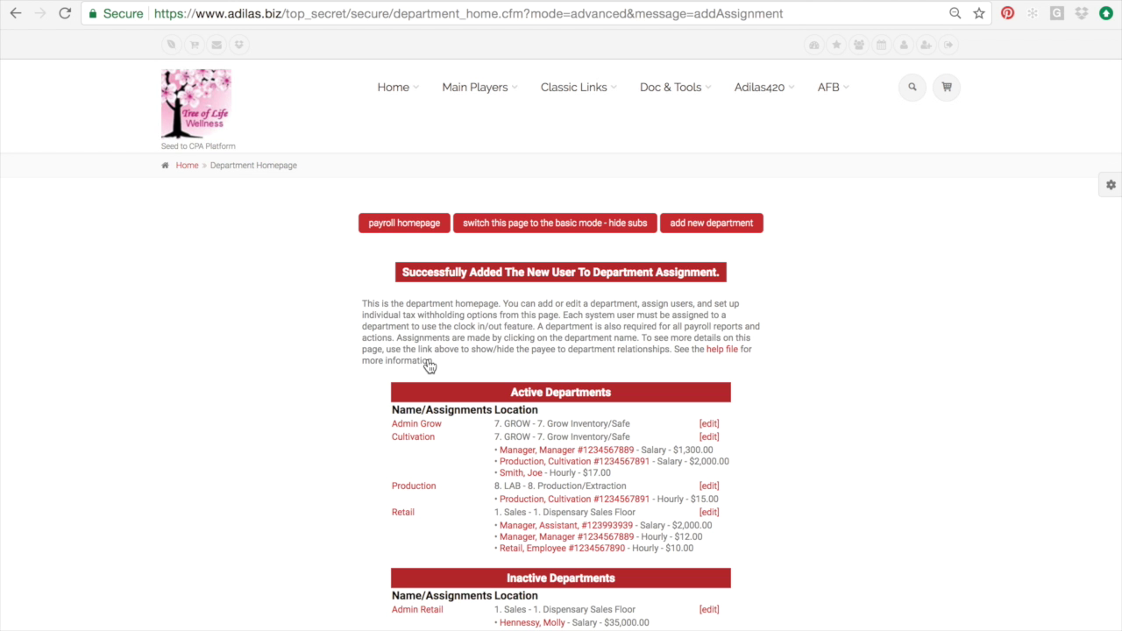
# Step: Open the Cultivation department's user assignments and check the new employee's pay type, pay rate and status
pyautogui.scroll(-2, 428, 365)
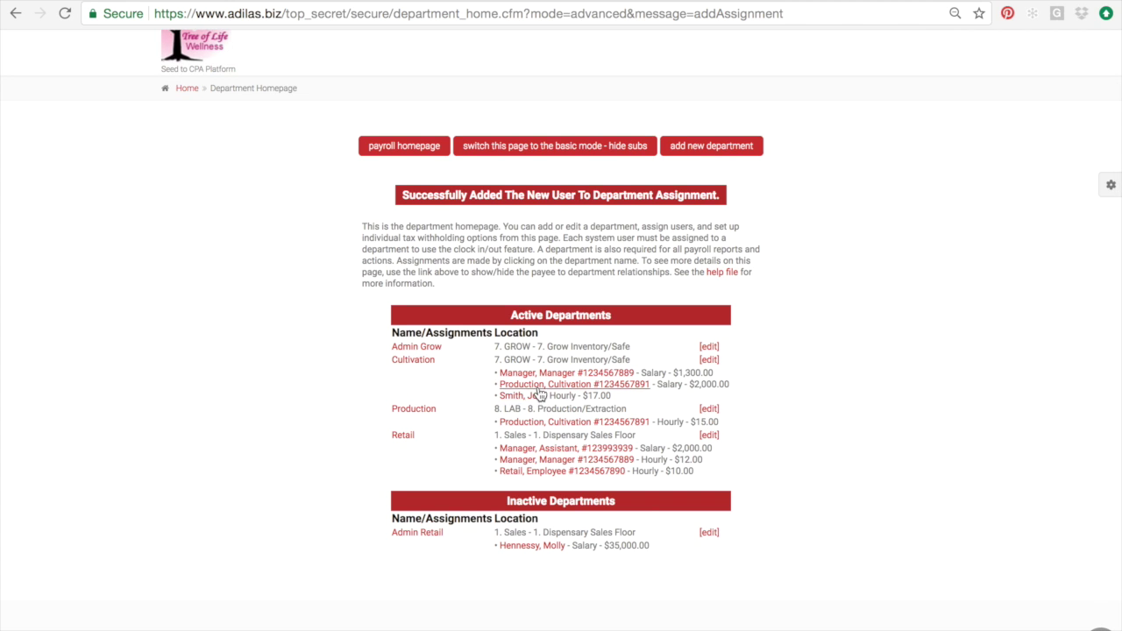
pyautogui.click(424, 362)
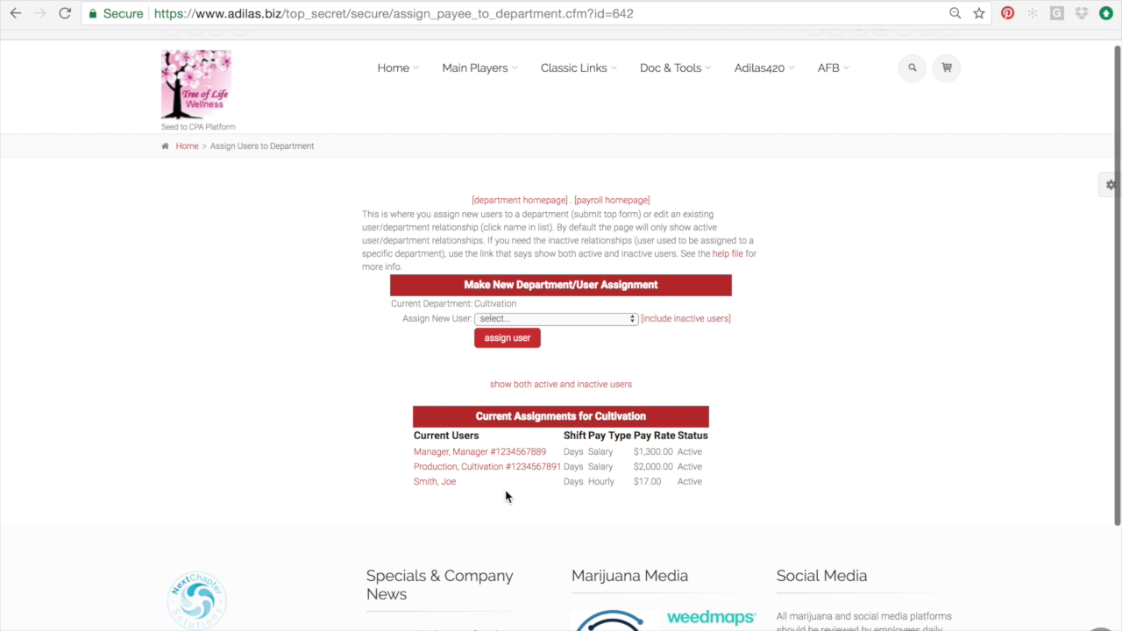
pyautogui.moveTo(714, 486); pyautogui.dragTo(601, 481)
pyautogui.scroll(1, 619, 471)
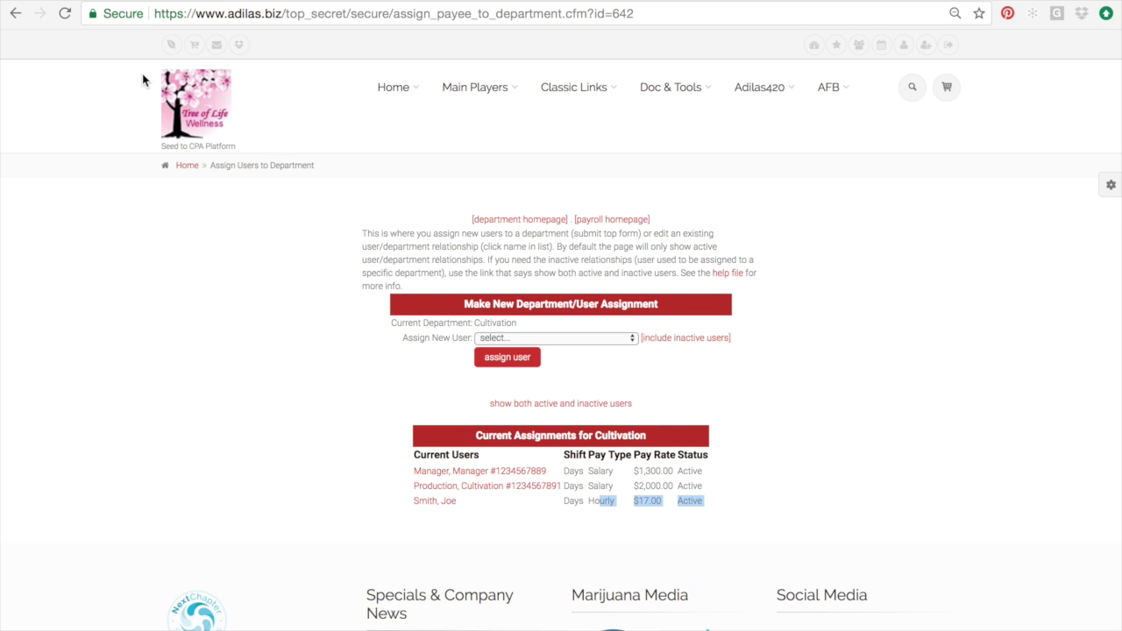
# Step: Go back to the Cultivation Homepage and open its Clock In/Out page
pyautogui.click(16, 14)
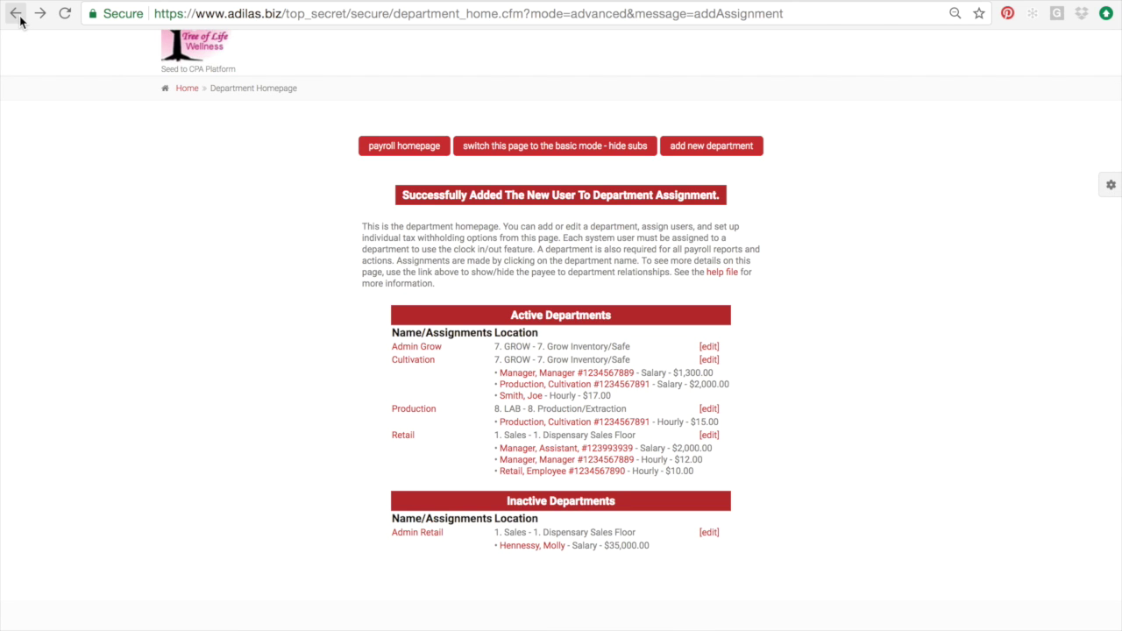
pyautogui.click(18, 17)
pyautogui.scroll(4, 263, 172)
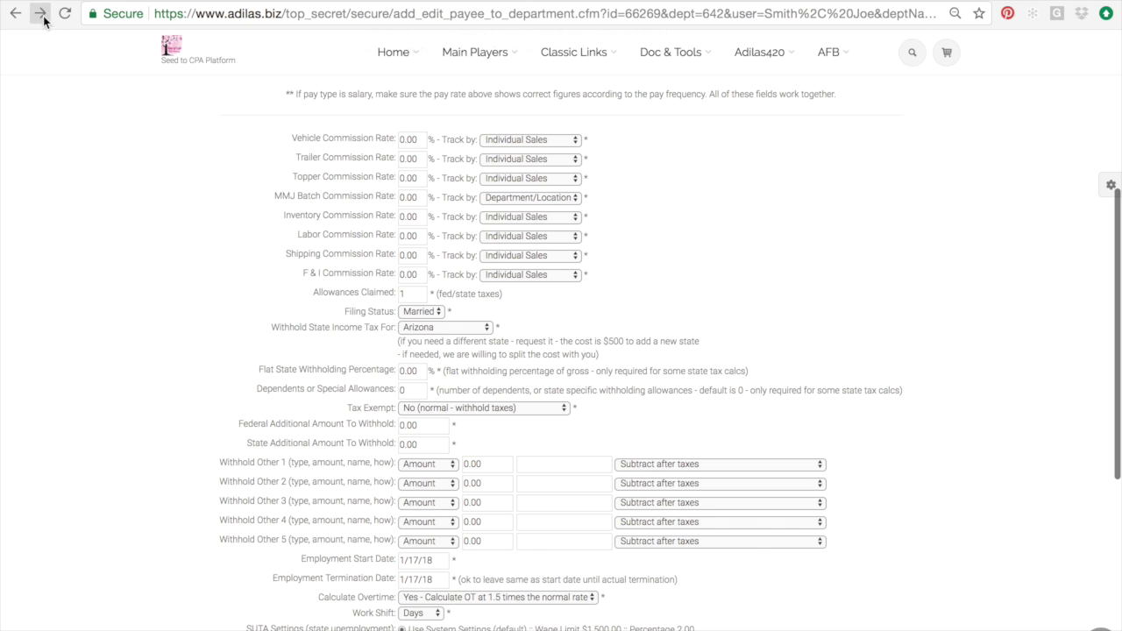
pyautogui.click(16, 14)
pyautogui.click(17, 14)
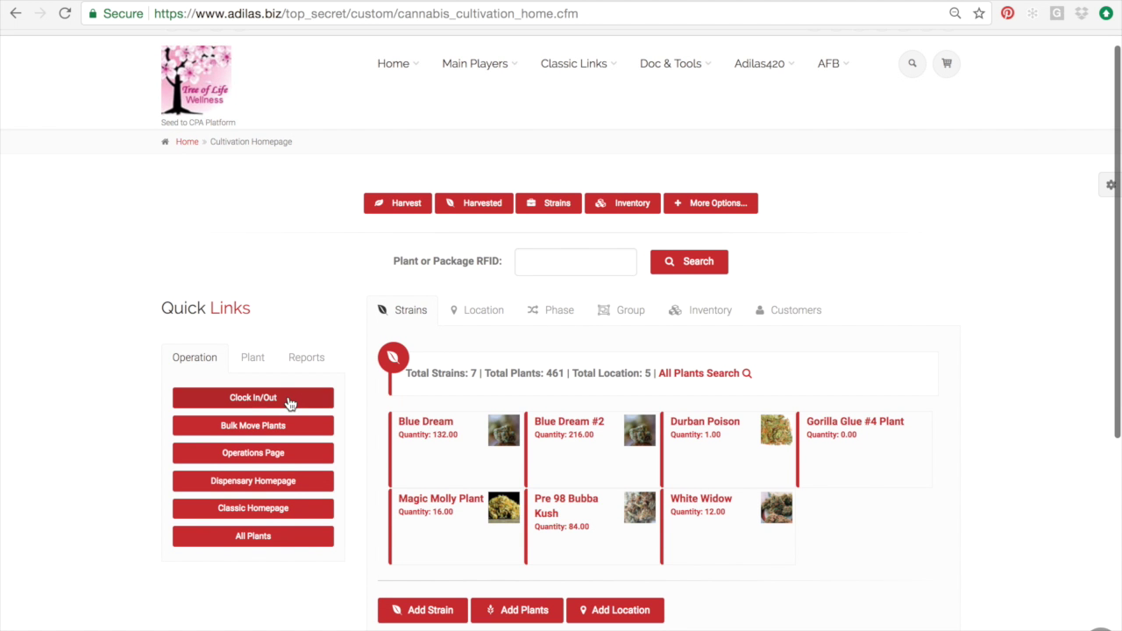
pyautogui.click(223, 399)
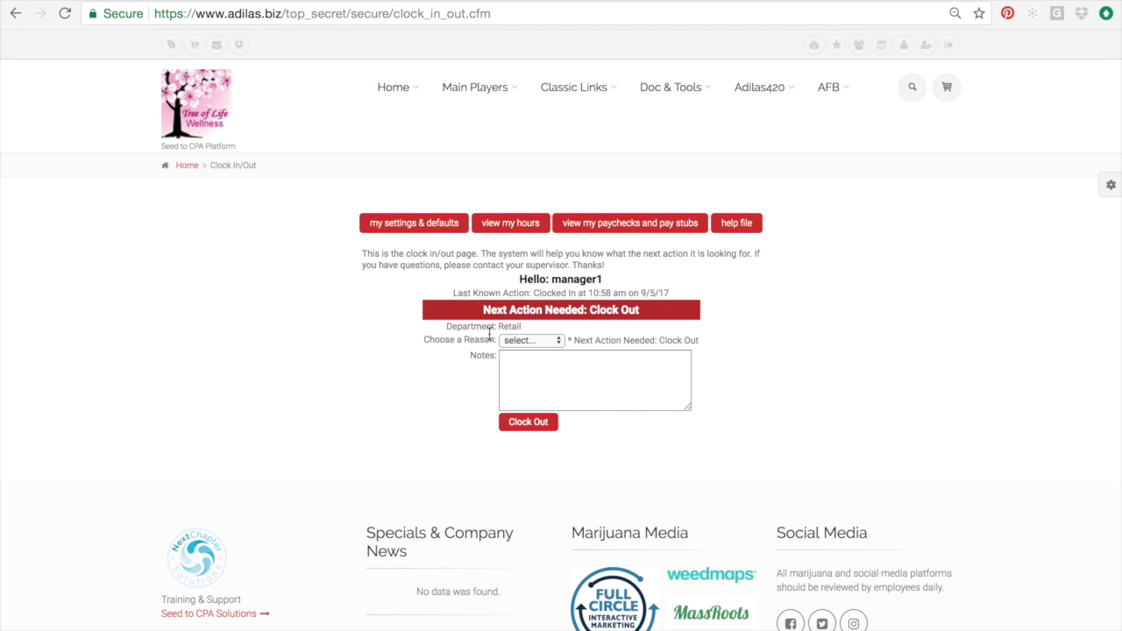
# Step: Return from the Clock In/Out page to the Cultivation Homepage
pyautogui.click(17, 14)
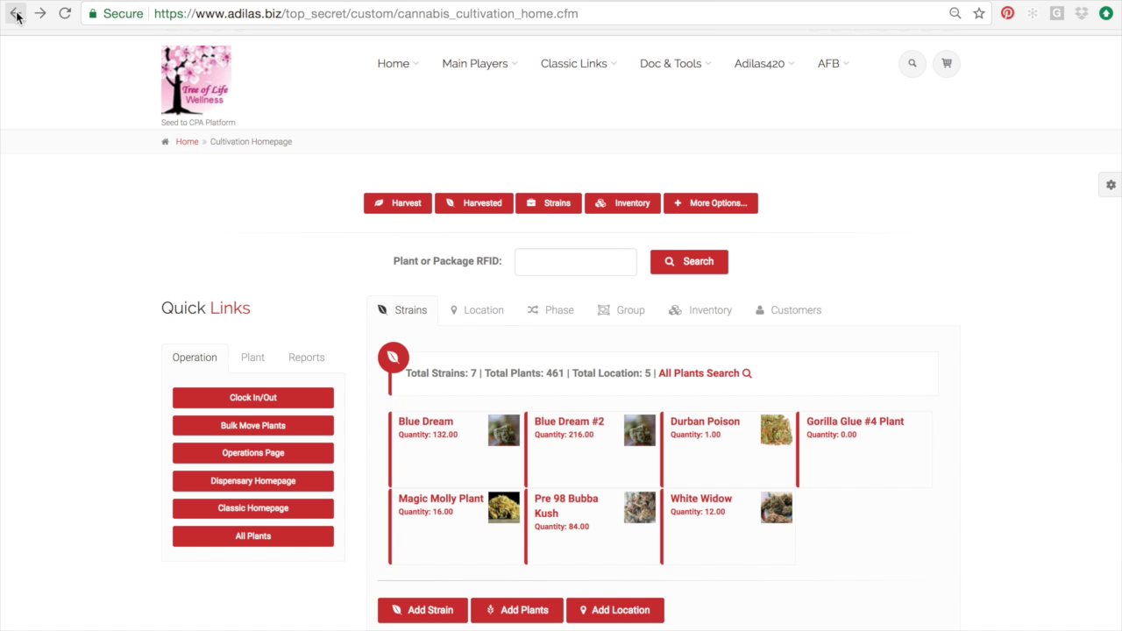
pyautogui.scroll(1, 311, 223)
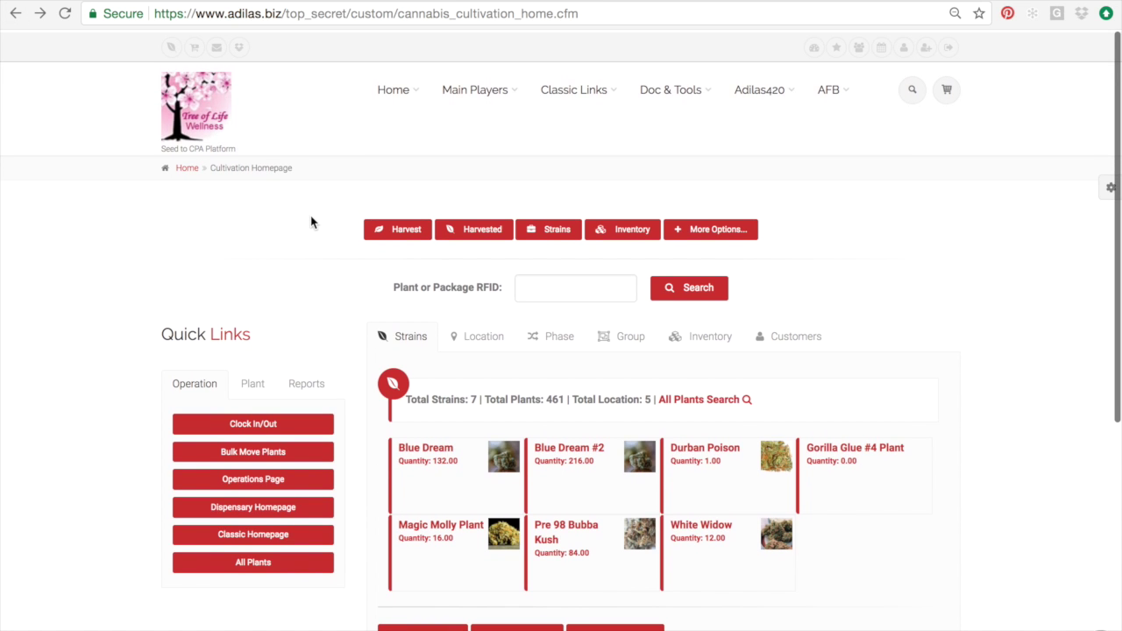
pyautogui.click(394, 89)
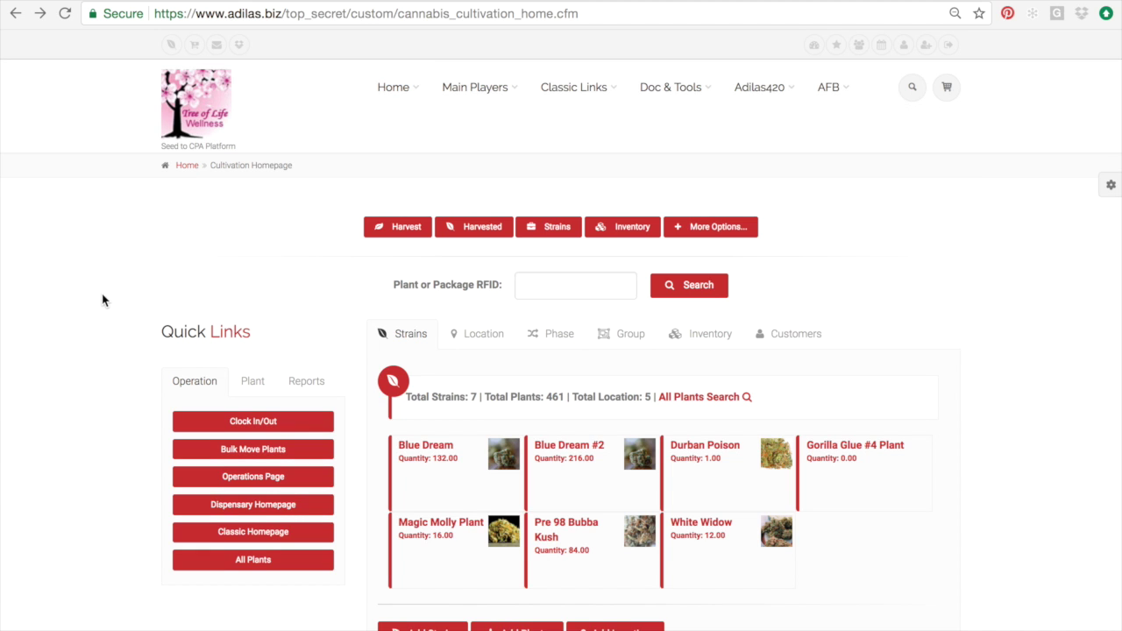
pyautogui.moveTo(210, 0)
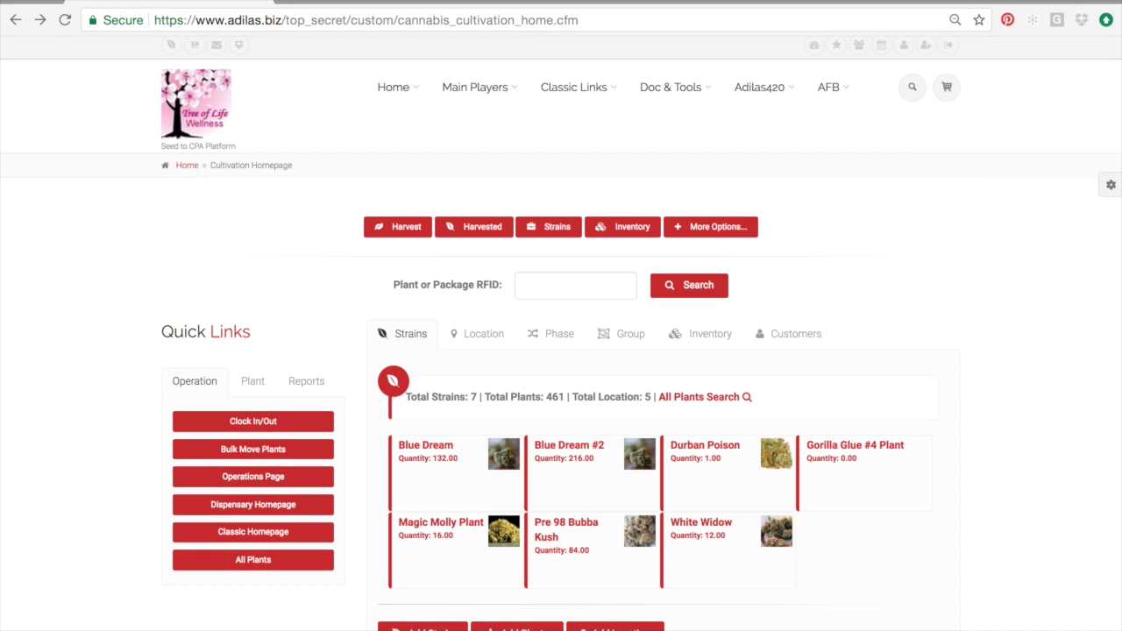